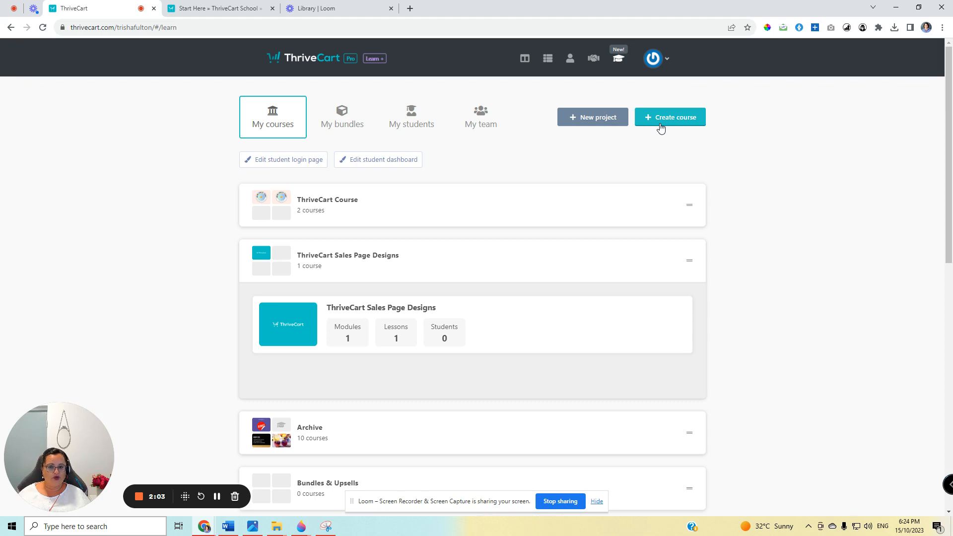
Start a new course, assign it to the ThriveCart Course project and check the available course layouts.
{"action": "left_click", "coordinate": [687, 121]}
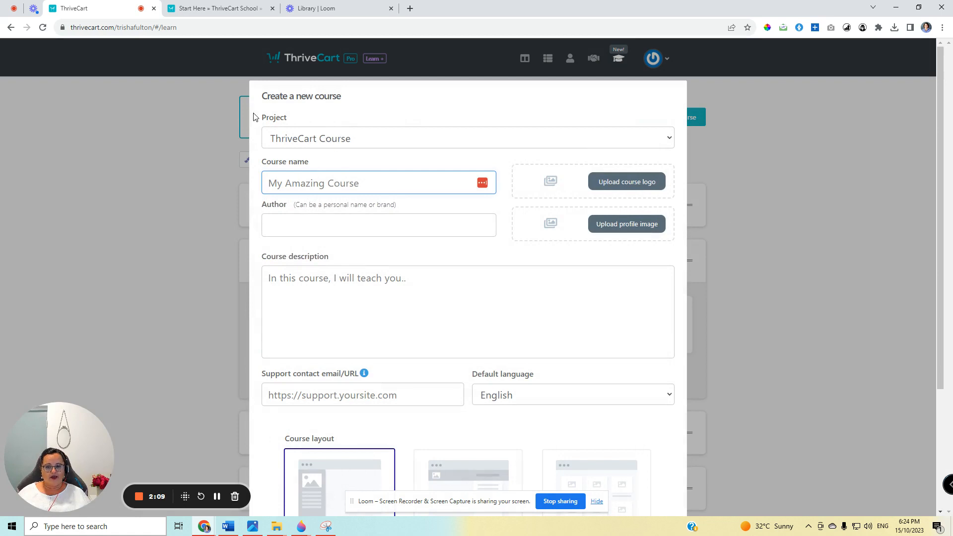
{"action": "left_click", "coordinate": [367, 143]}
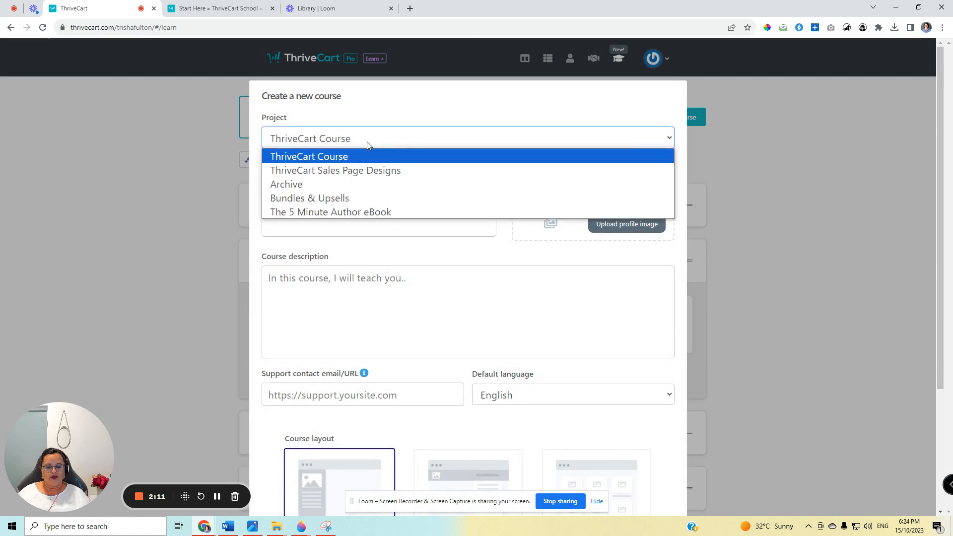
{"action": "left_click", "coordinate": [367, 142]}
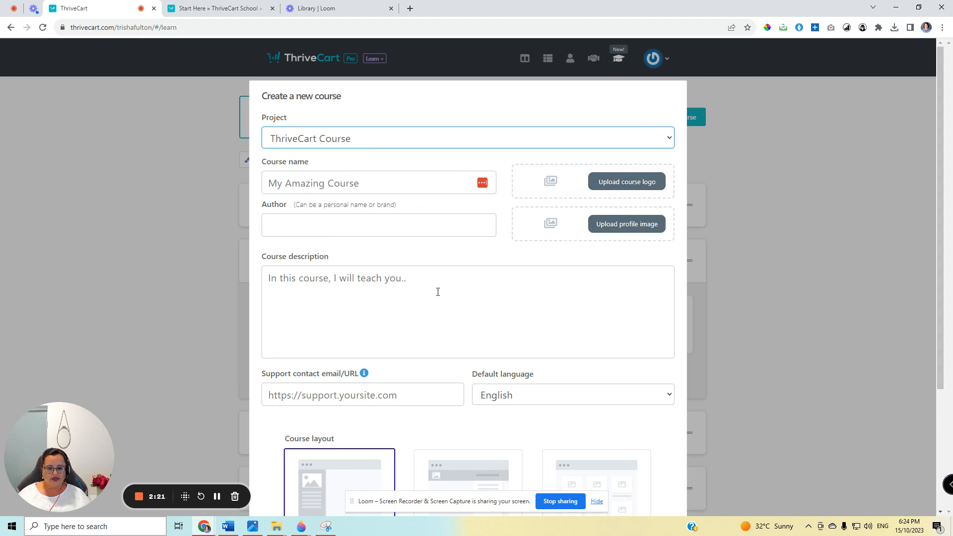
{"action": "scroll", "coordinate": [445, 286], "scroll_direction": "down", "scroll_amount": 3}
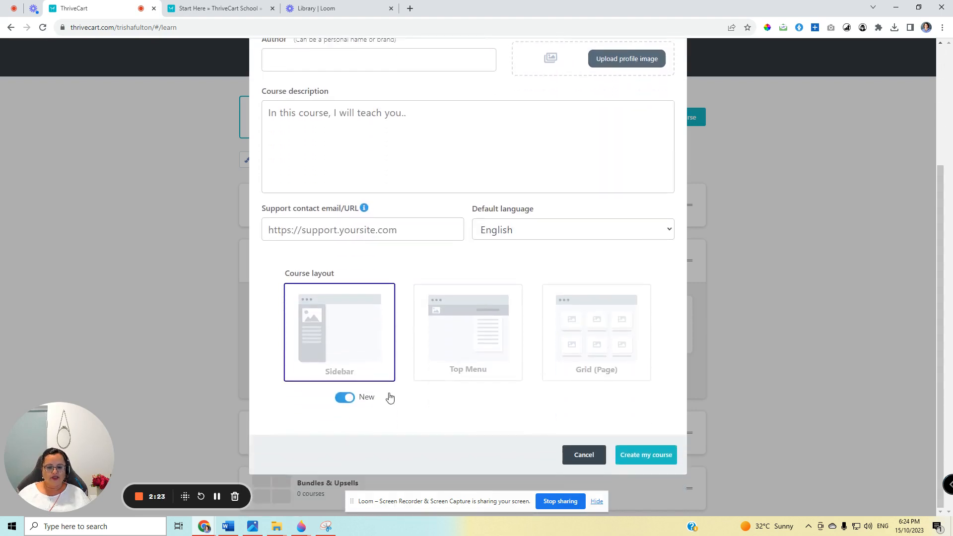
{"action": "scroll", "coordinate": [523, 293], "scroll_direction": "up", "scroll_amount": 4}
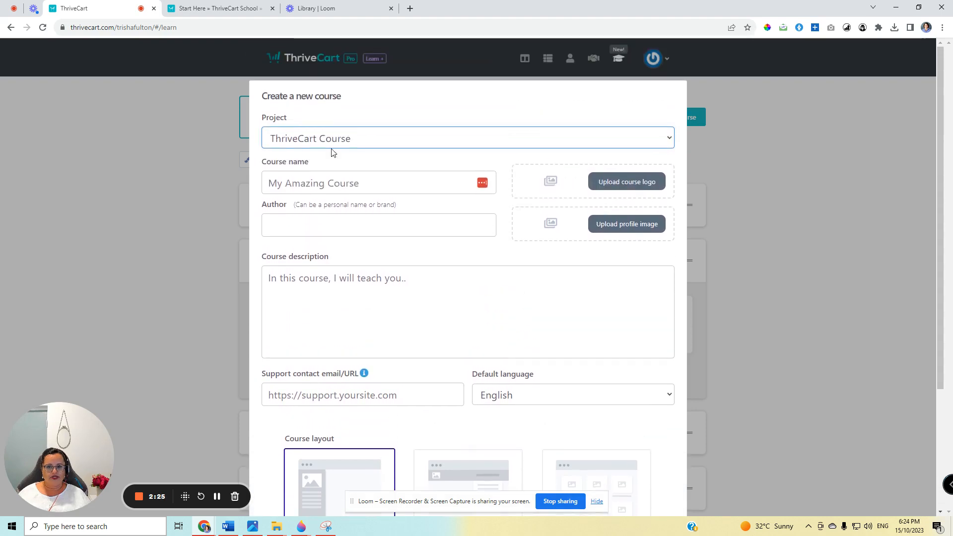
{"action": "left_click", "coordinate": [330, 142]}
{"action": "left_click", "coordinate": [308, 143]}
Name the course "Test Tutorial for ThriveCart School" and enter the author's full name.
{"action": "left_click", "coordinate": [289, 188]}
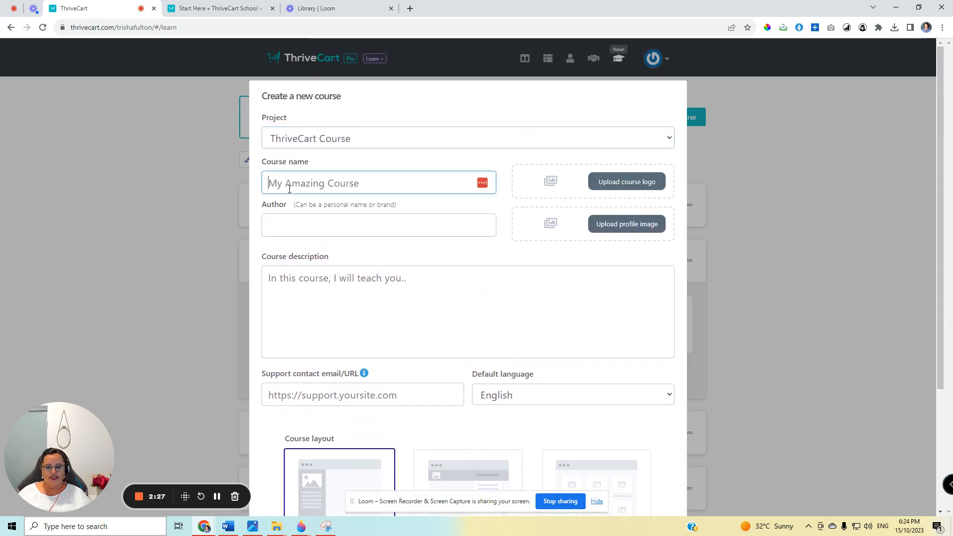
{"action": "type", "text": "Test Tur"}
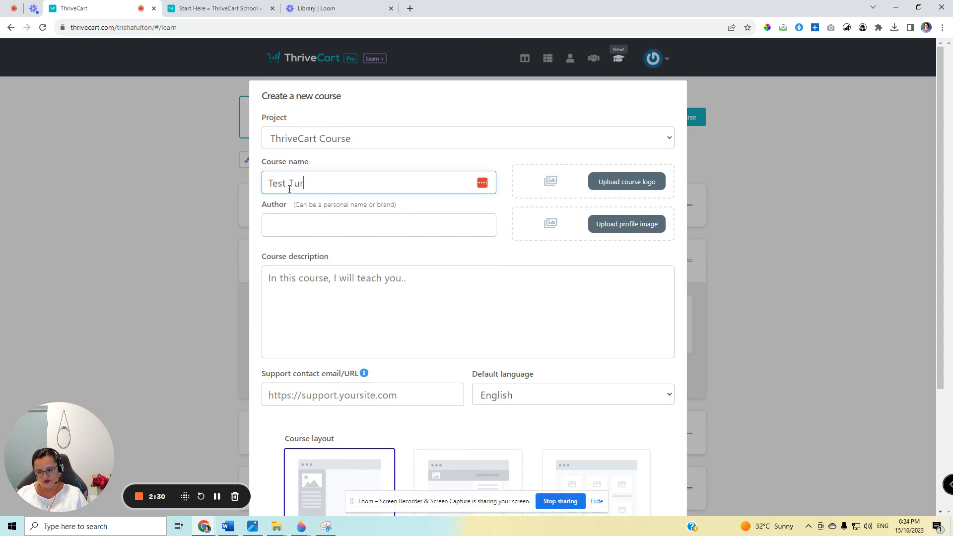
{"action": "key", "text": "BackSpace"}
{"action": "type", "text": "torial for ThriveCar"}
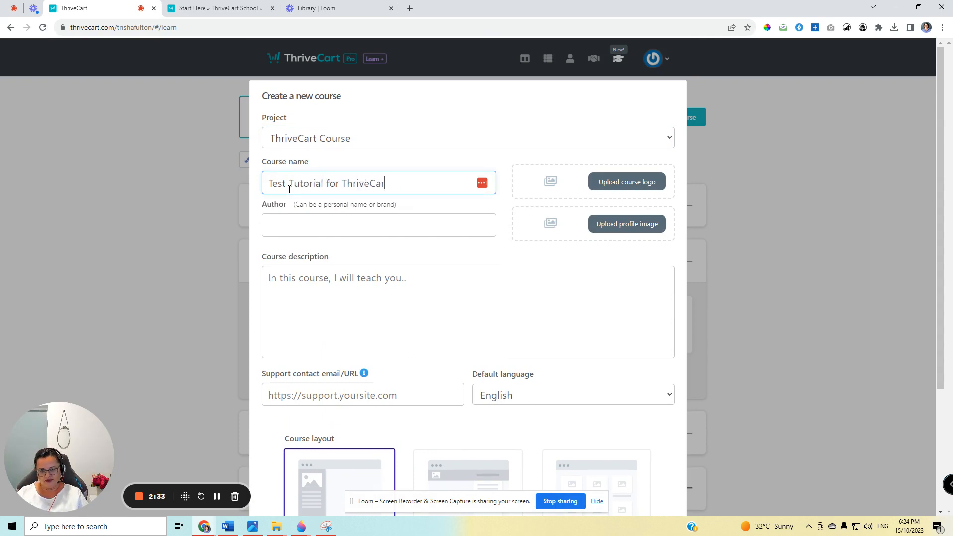
{"action": "type", "text": "t School"}
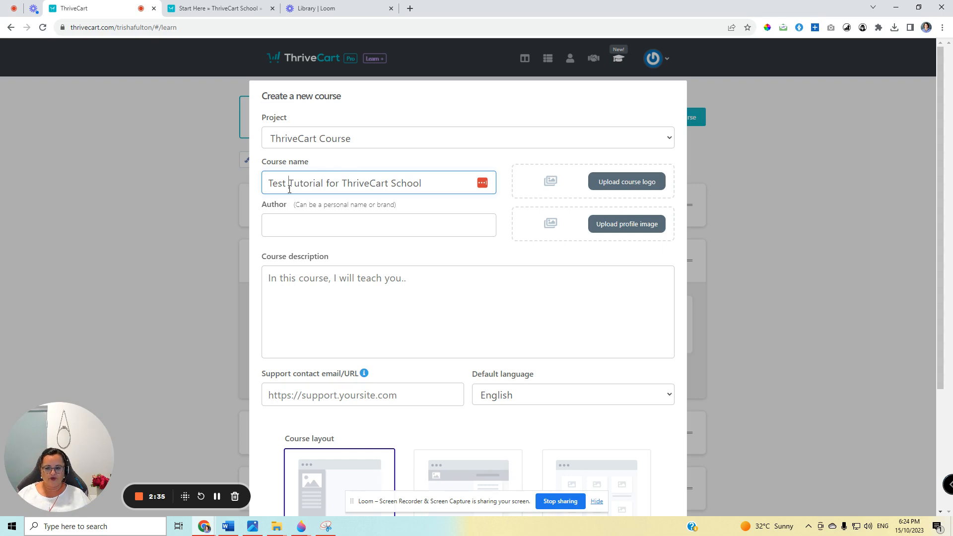
{"action": "left_click", "coordinate": [290, 219]}
{"action": "type", "text": "T"}
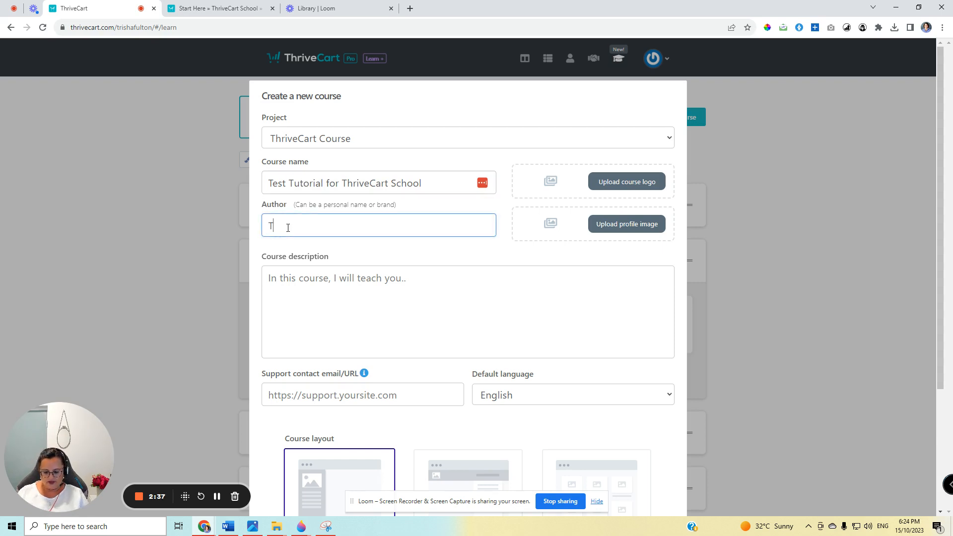
{"action": "type", "text": "risha Fulton"}
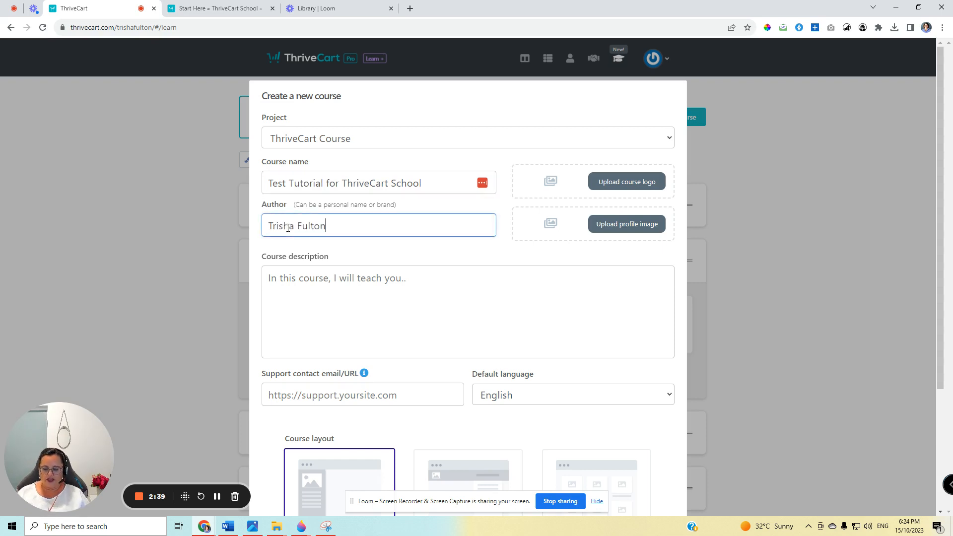
Try to upload WIN_20231015_14_54_16_Pro.jpg from Downloads as the course's profile image.
{"action": "left_click", "coordinate": [333, 290]}
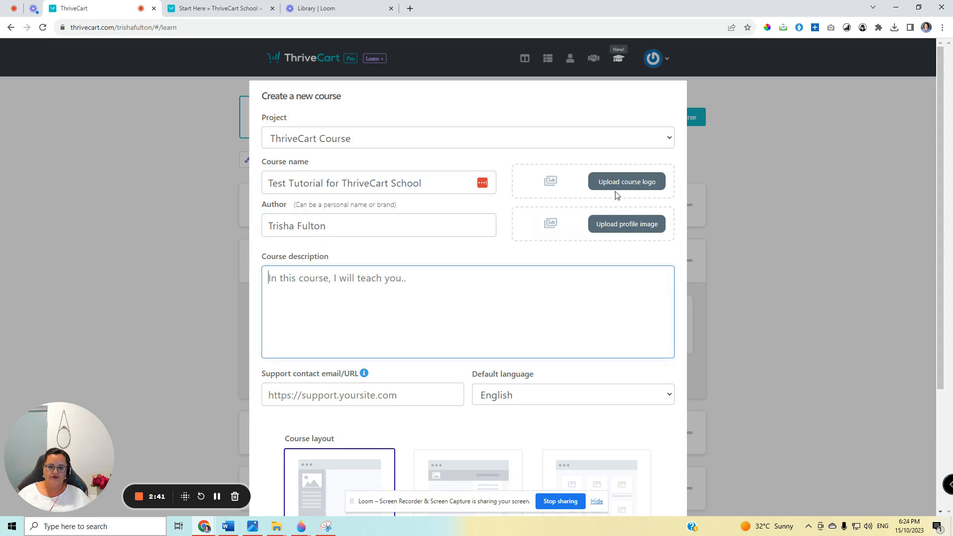
{"action": "left_click", "coordinate": [630, 230]}
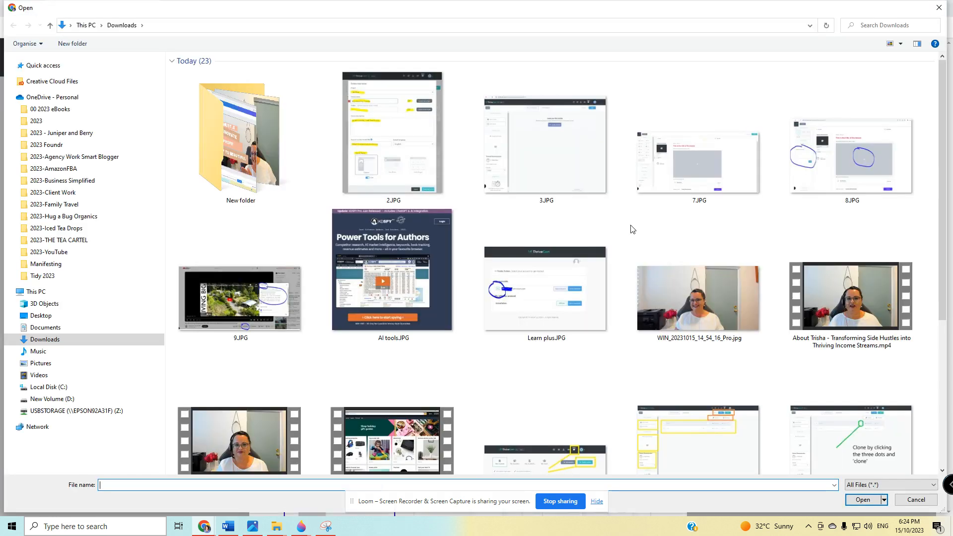
{"action": "left_click", "coordinate": [746, 287]}
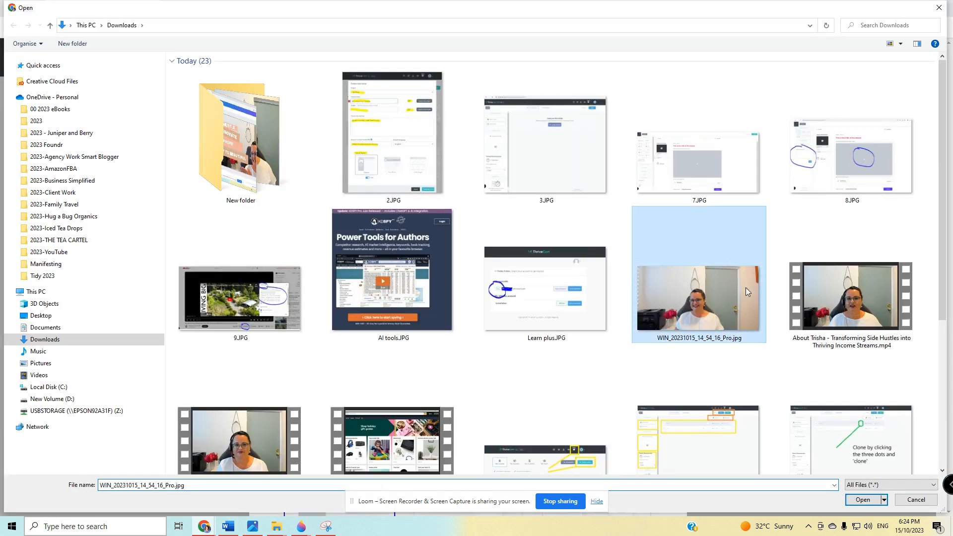
{"action": "left_click", "coordinate": [867, 502]}
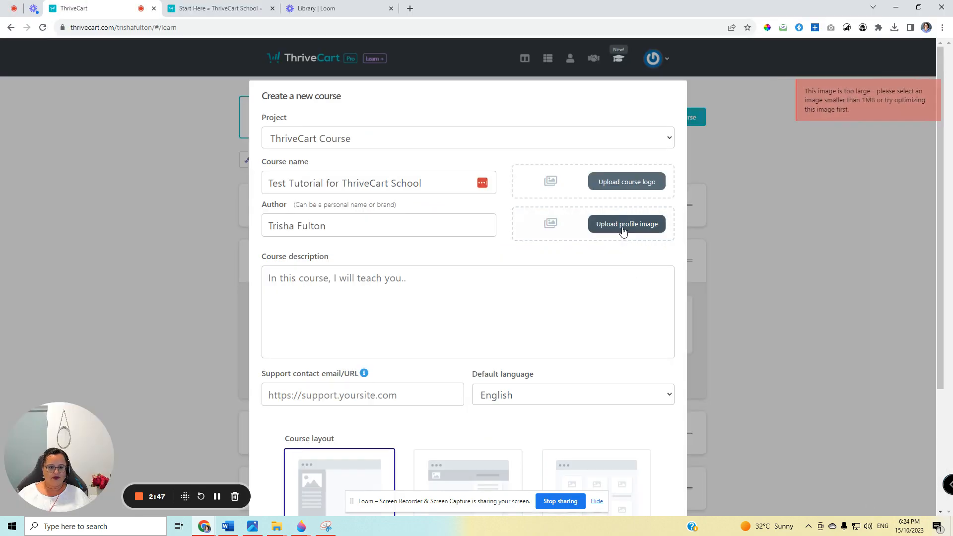
Upload a Brisbane Lions logo picture from the New folder in Downloads as the profile image.
{"action": "left_click", "coordinate": [625, 229]}
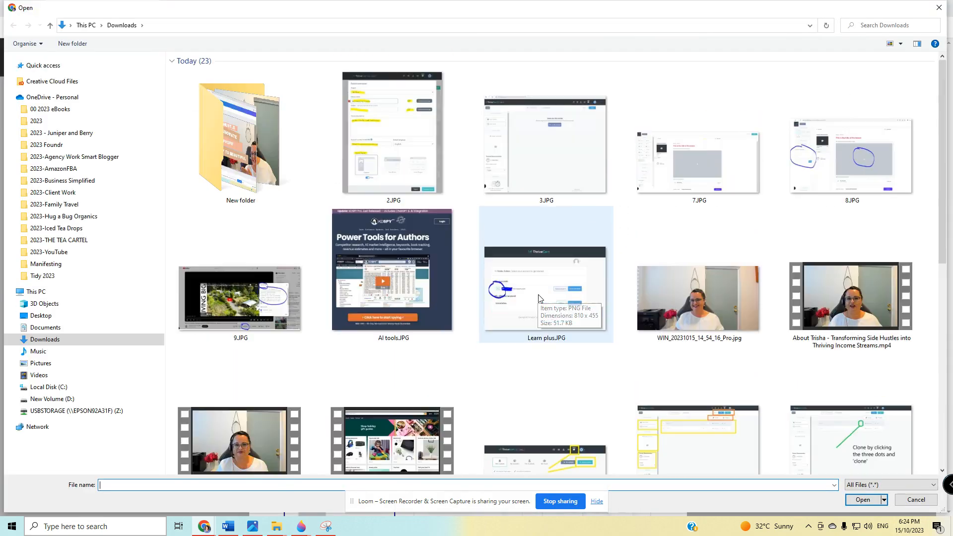
{"action": "double_click", "coordinate": [214, 139]}
{"action": "scroll", "coordinate": [474, 221], "scroll_direction": "down", "scroll_amount": 5}
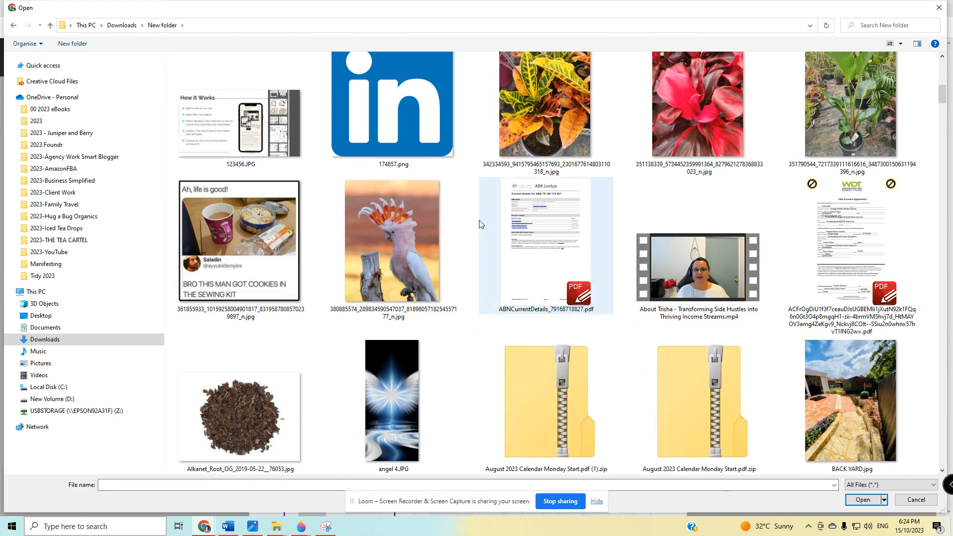
{"action": "scroll", "coordinate": [480, 225], "scroll_direction": "down", "scroll_amount": 5}
{"action": "scroll", "coordinate": [480, 225], "scroll_direction": "down", "scroll_amount": 8}
{"action": "scroll", "coordinate": [480, 225], "scroll_direction": "up", "scroll_amount": 8}
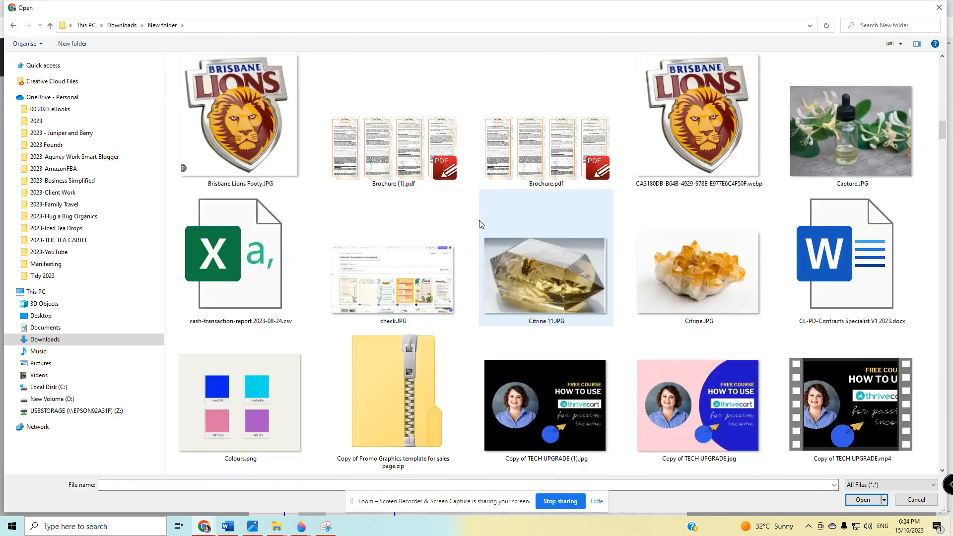
{"action": "left_click", "coordinate": [760, 412]}
{"action": "left_click", "coordinate": [864, 501]}
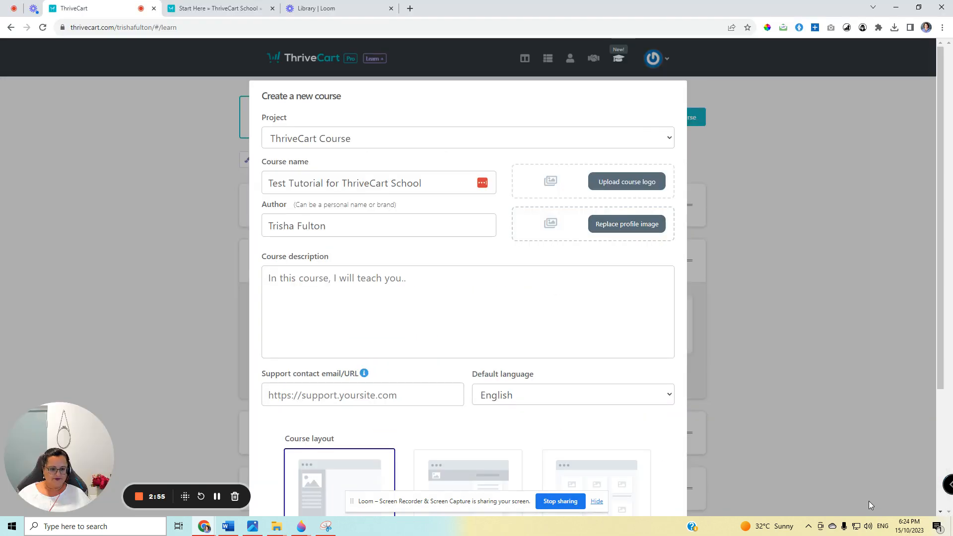
Upload Berg.JPG from the New folder in Downloads as the course logo.
{"action": "left_click", "coordinate": [621, 183]}
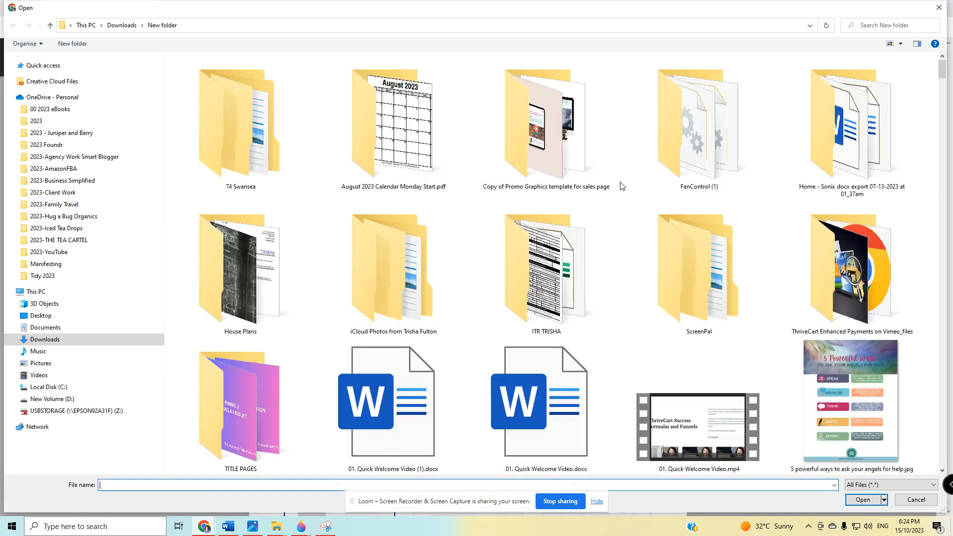
{"action": "scroll", "coordinate": [620, 303], "scroll_direction": "down", "scroll_amount": 10}
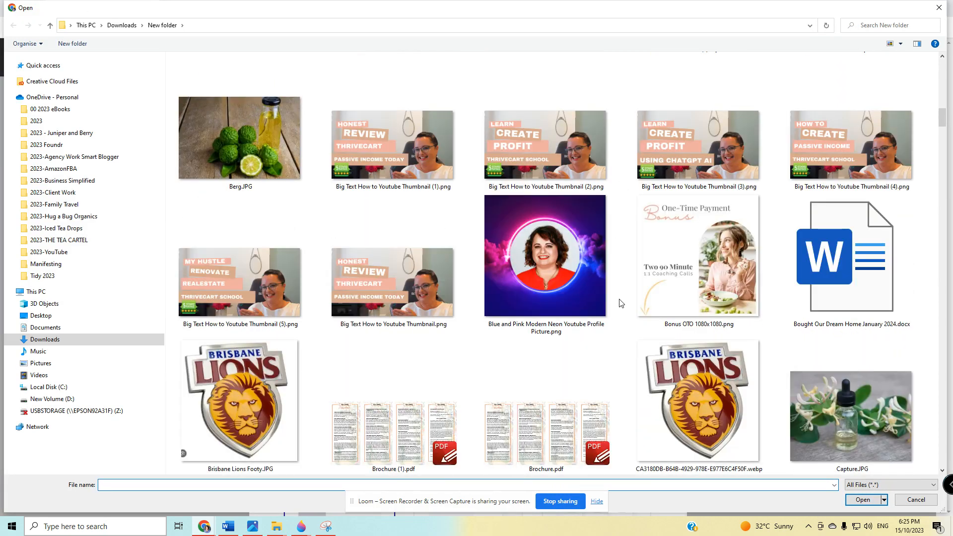
{"action": "scroll", "coordinate": [621, 303], "scroll_direction": "down", "scroll_amount": 5}
{"action": "scroll", "coordinate": [611, 303], "scroll_direction": "up", "scroll_amount": 10}
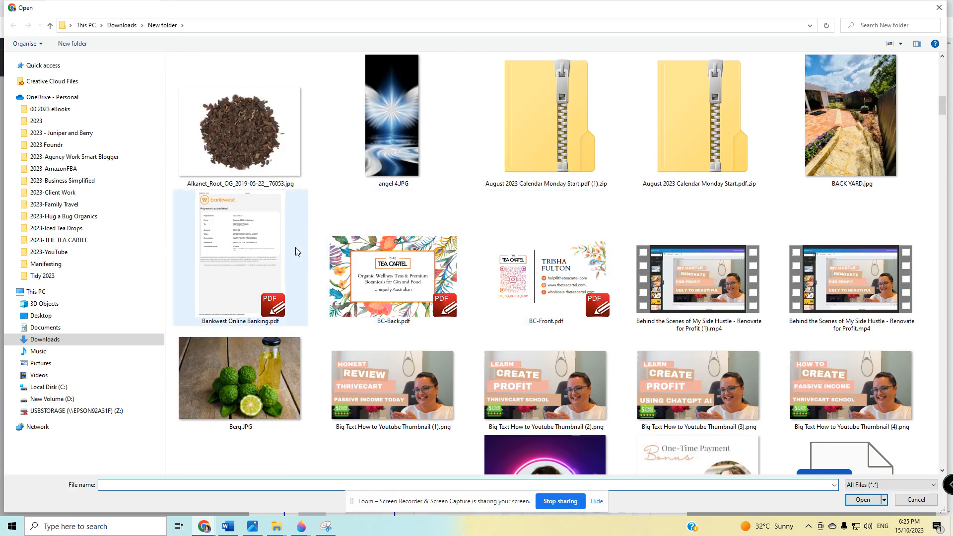
{"action": "left_click", "coordinate": [253, 378]}
{"action": "left_click", "coordinate": [865, 503]}
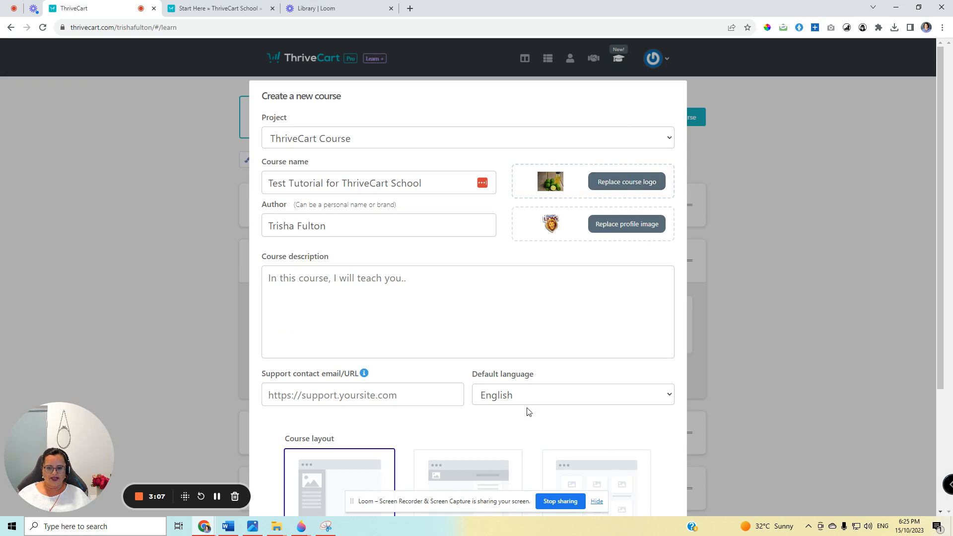
Enter the course description "In this course I will teach you how to sell digital products online.".
{"action": "left_click", "coordinate": [354, 286]}
{"action": "type", "text": "In t"}
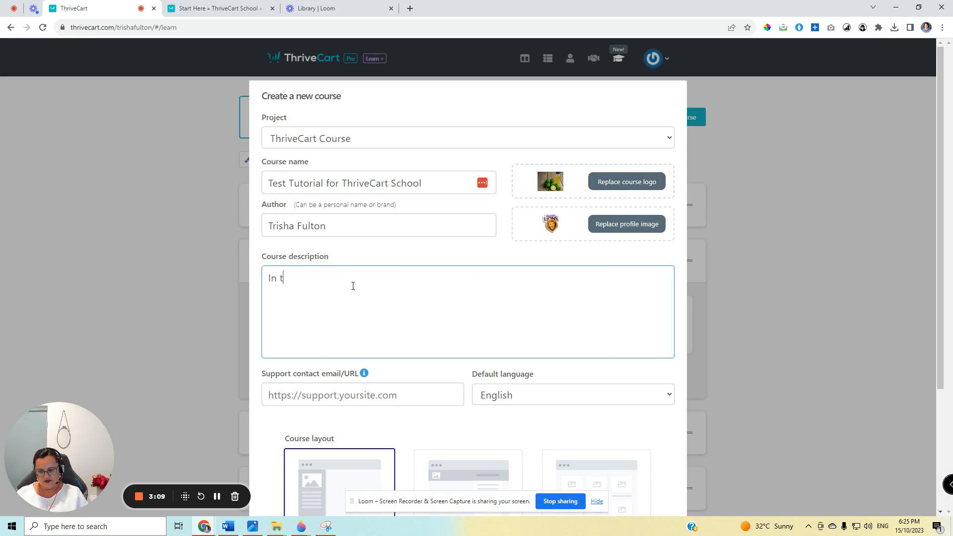
{"action": "type", "text": "his course I will tea"}
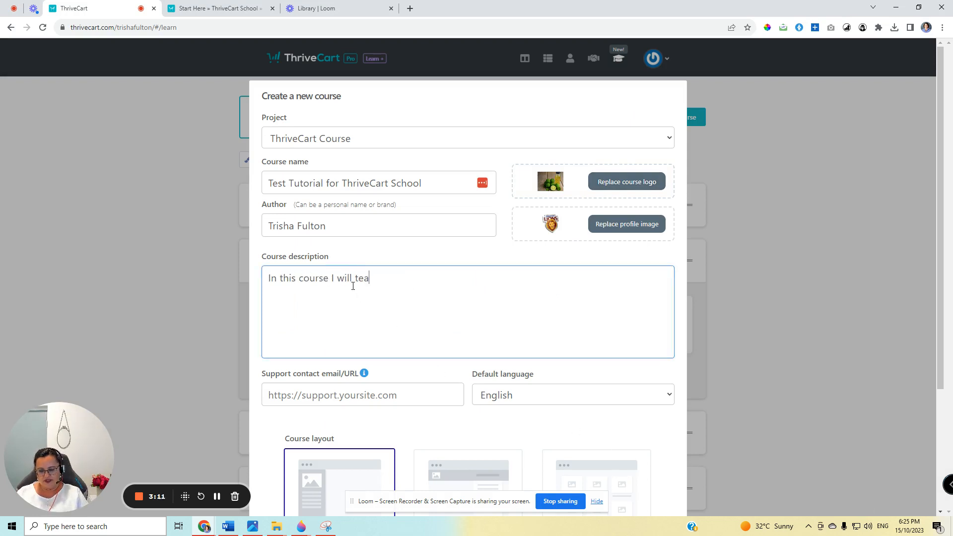
{"action": "type", "text": "ch you how to cre"}
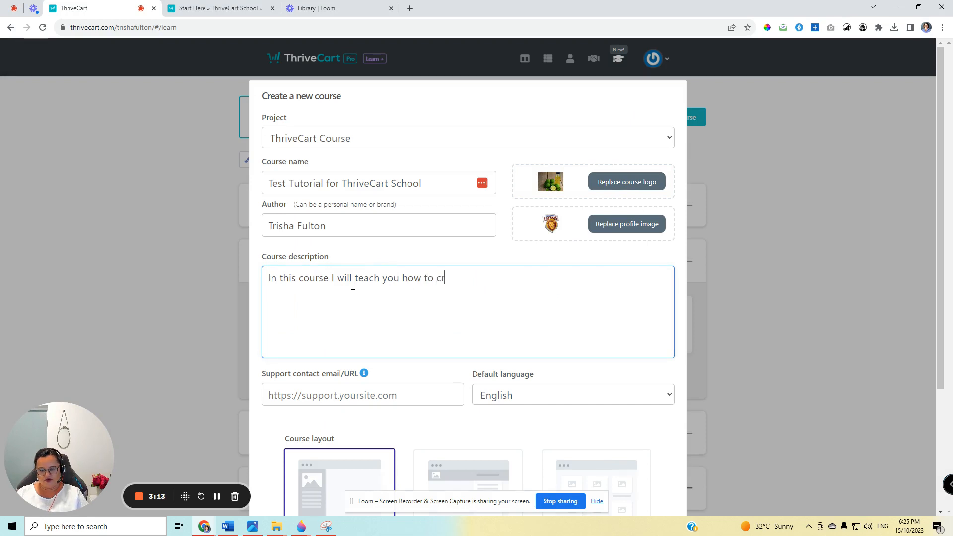
{"action": "key", "text": "BackSpace"}
{"action": "key", "text": "BackSpace"}
{"action": "key", "text": "BackSpace"}
{"action": "type", "text": "sell digital products online."}
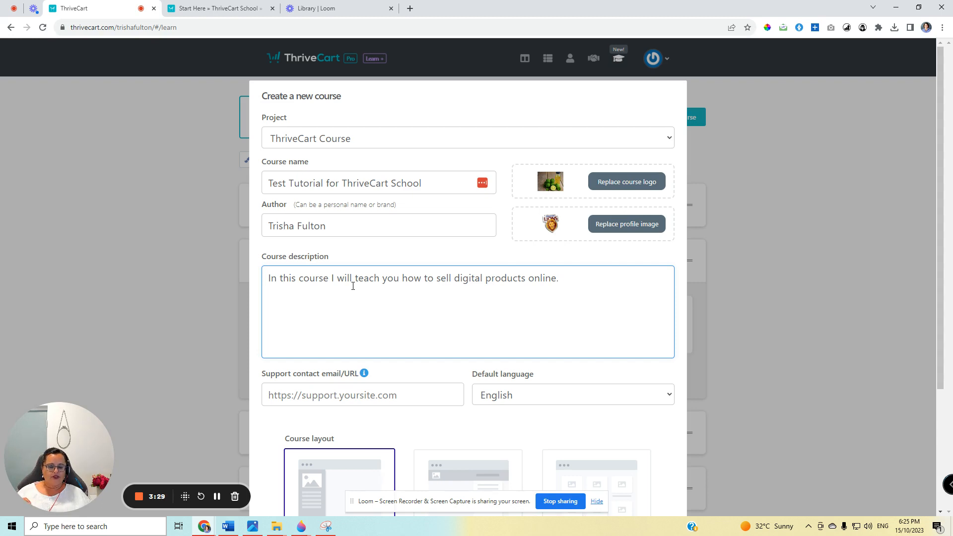
Fill in the support contact email and create the course with the Sidebar layout and English as language.
{"action": "left_click", "coordinate": [319, 398]}
{"action": "left_click", "coordinate": [322, 420]}
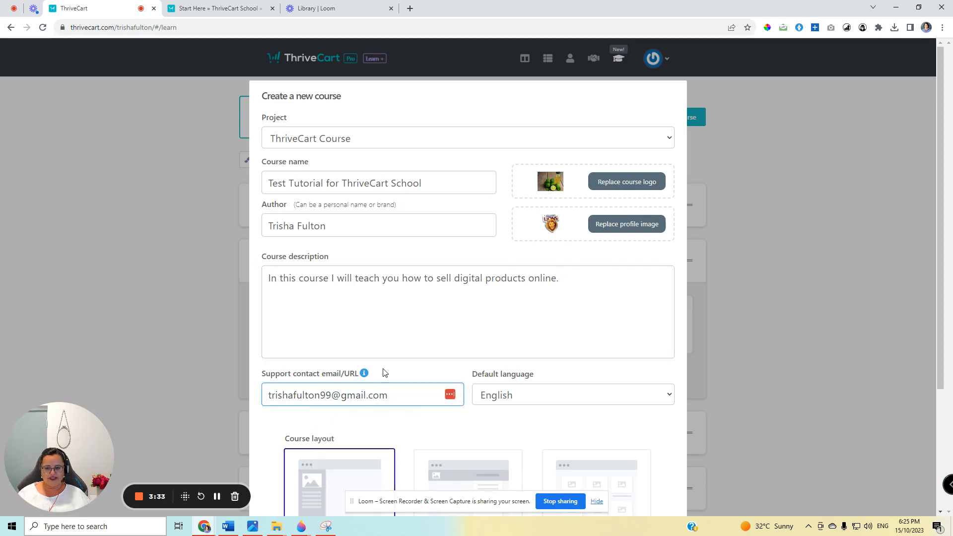
{"action": "scroll", "coordinate": [389, 368], "scroll_direction": "down", "scroll_amount": 3}
{"action": "key", "text": "Return"}
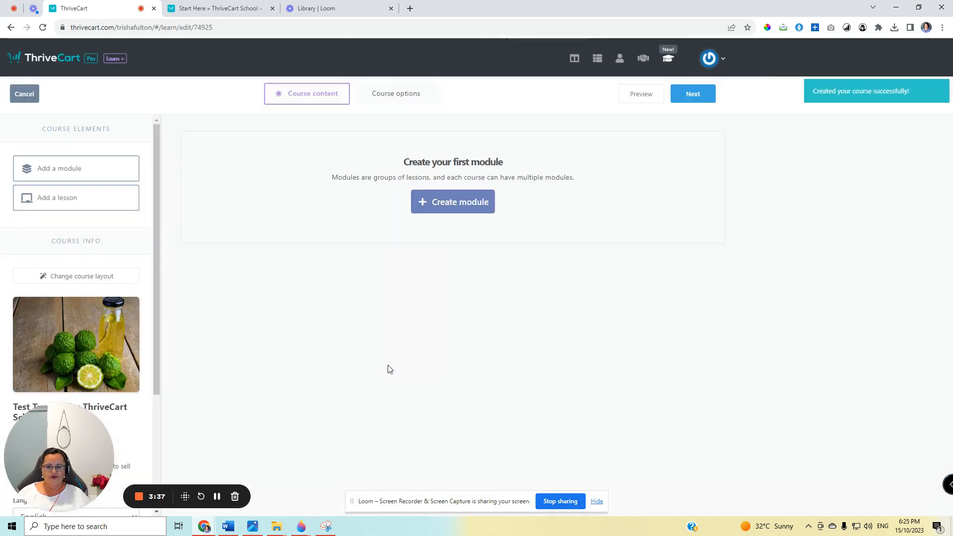
Return to the course list, reopen Test Tutorial for ThriveCart School for editing and review its course info.
{"action": "left_click", "coordinate": [668, 58]}
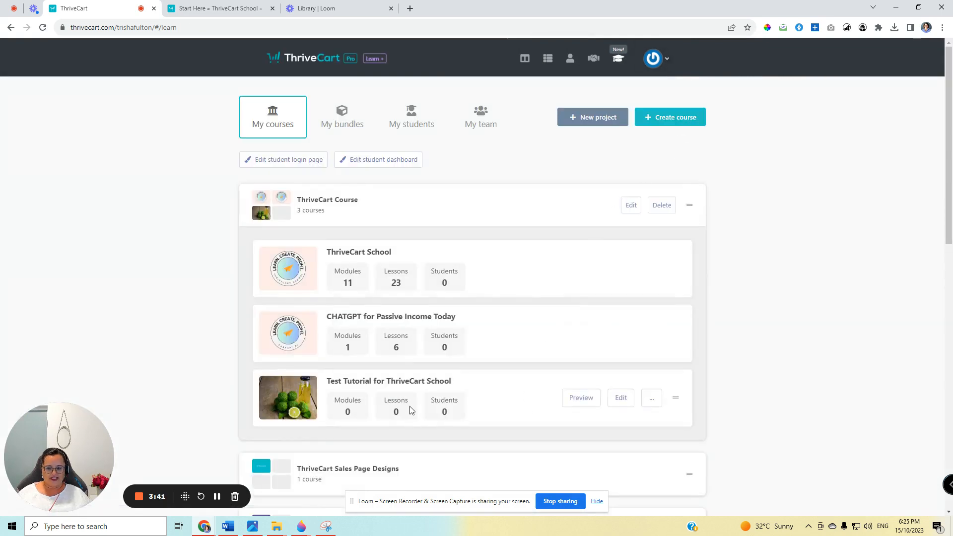
{"action": "left_click", "coordinate": [625, 400]}
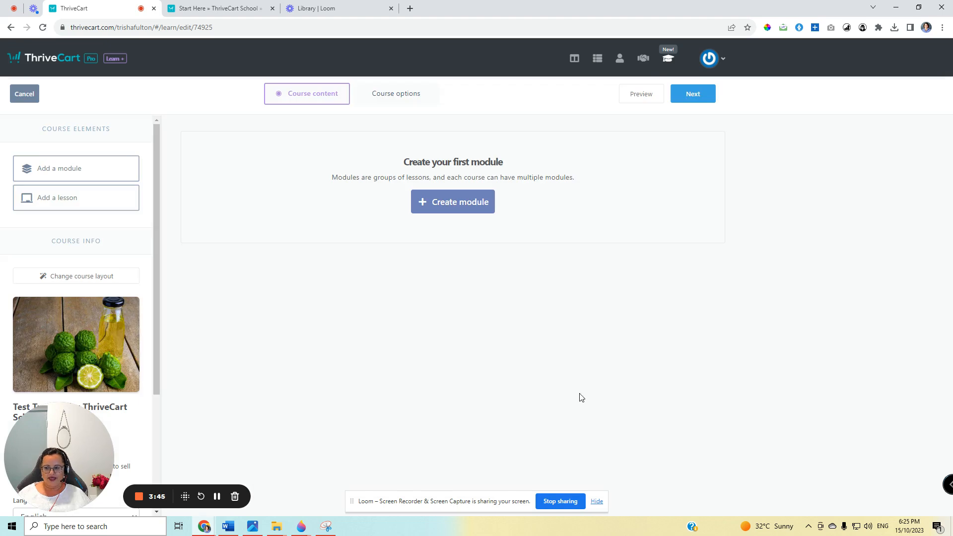
{"action": "scroll", "coordinate": [85, 305], "scroll_direction": "down", "scroll_amount": 2}
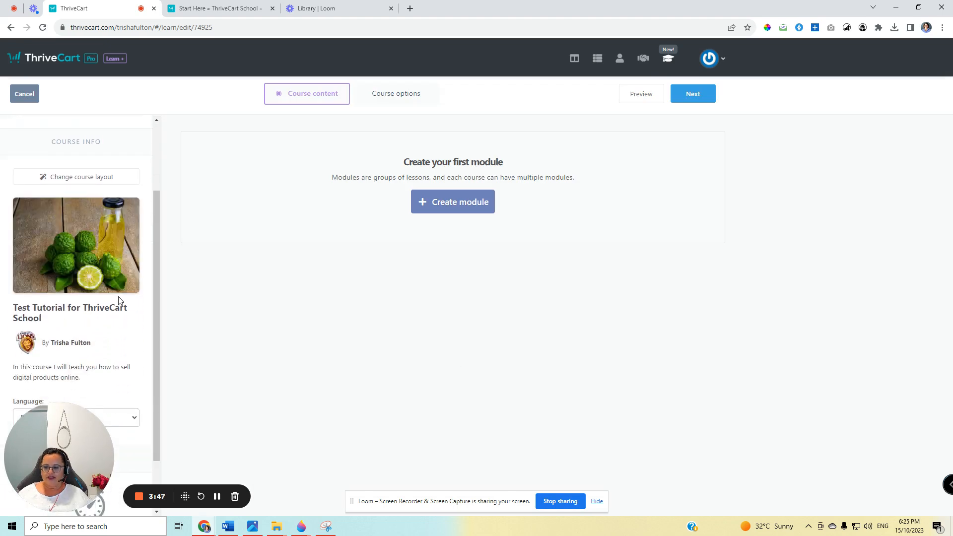
{"action": "scroll", "coordinate": [119, 300], "scroll_direction": "down", "scroll_amount": 1}
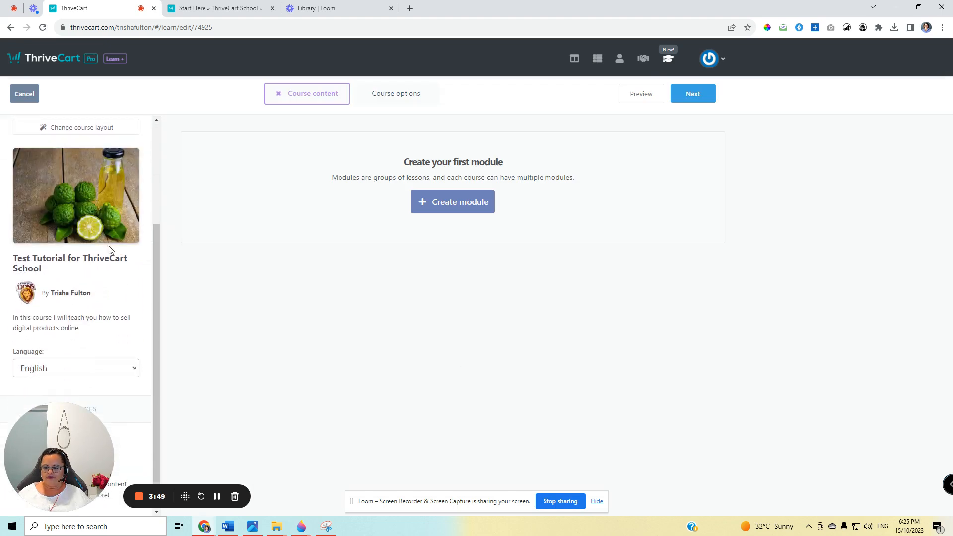
{"action": "scroll", "coordinate": [110, 250], "scroll_direction": "down", "scroll_amount": 1}
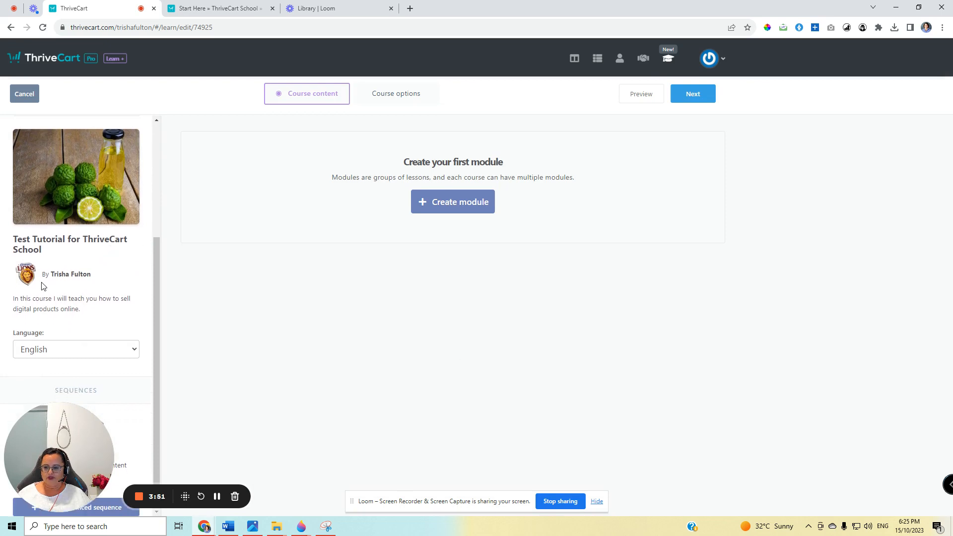
Review the course layout choices and confirm Sidebar with the New version enabled.
{"action": "left_click_drag", "start_coordinate": [78, 445], "coordinate": [450, 445]}
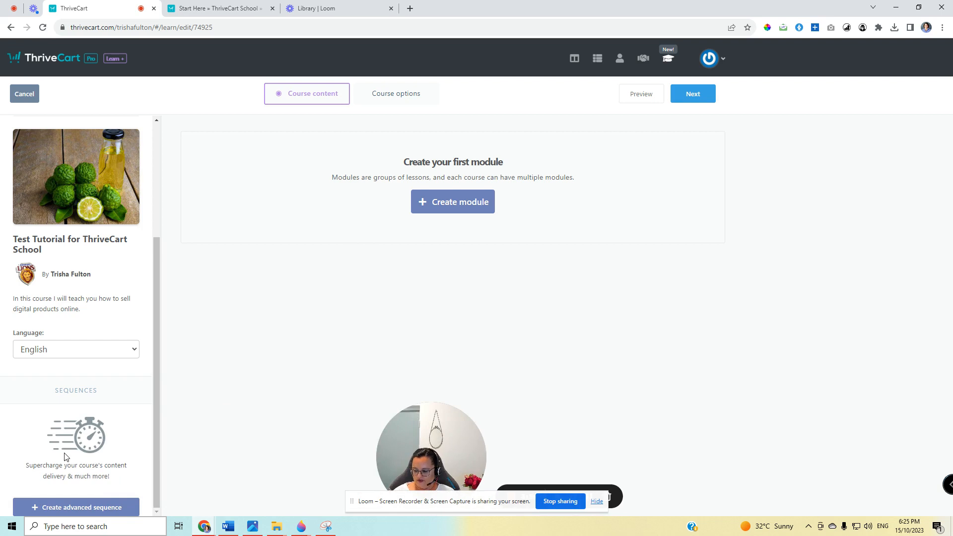
{"action": "scroll", "coordinate": [66, 446], "scroll_direction": "up", "scroll_amount": 5}
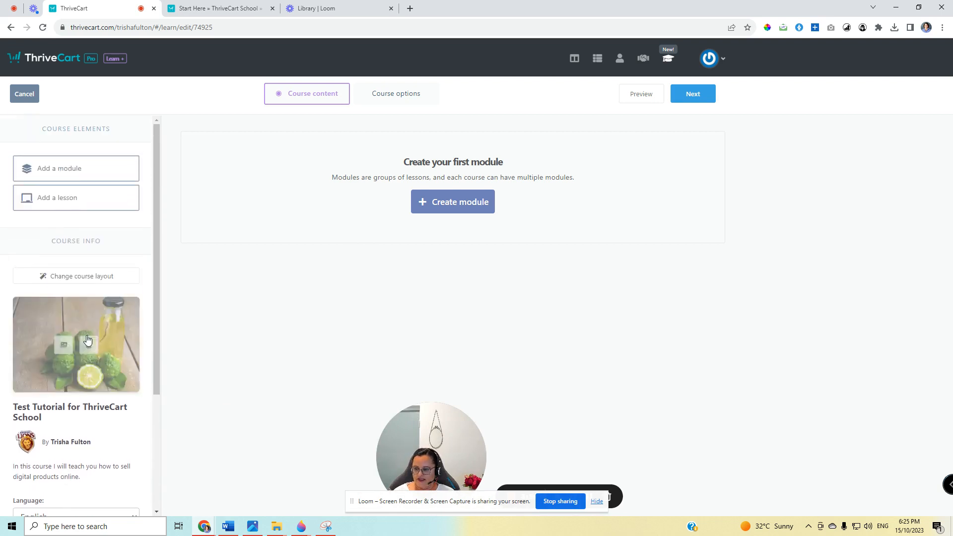
{"action": "left_click", "coordinate": [84, 277]}
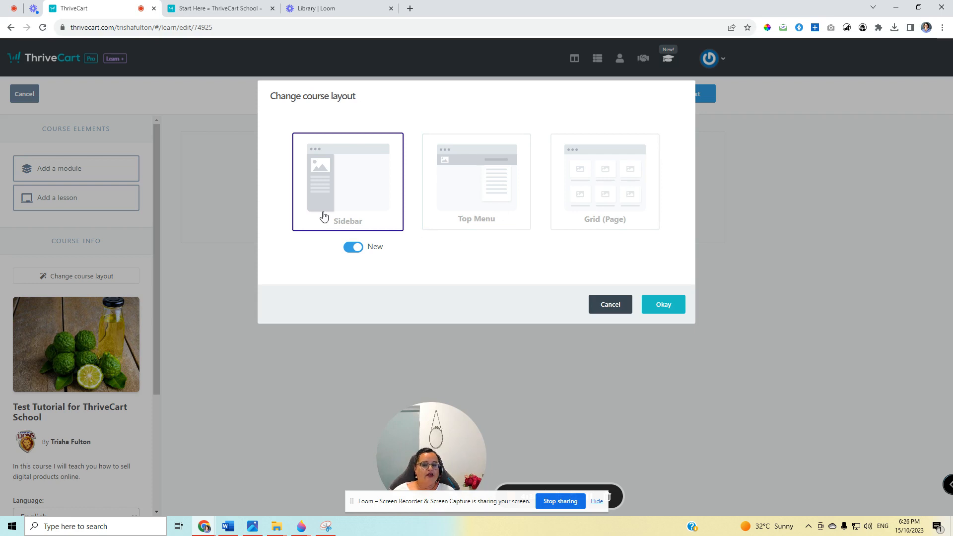
{"action": "left_click", "coordinate": [663, 316]}
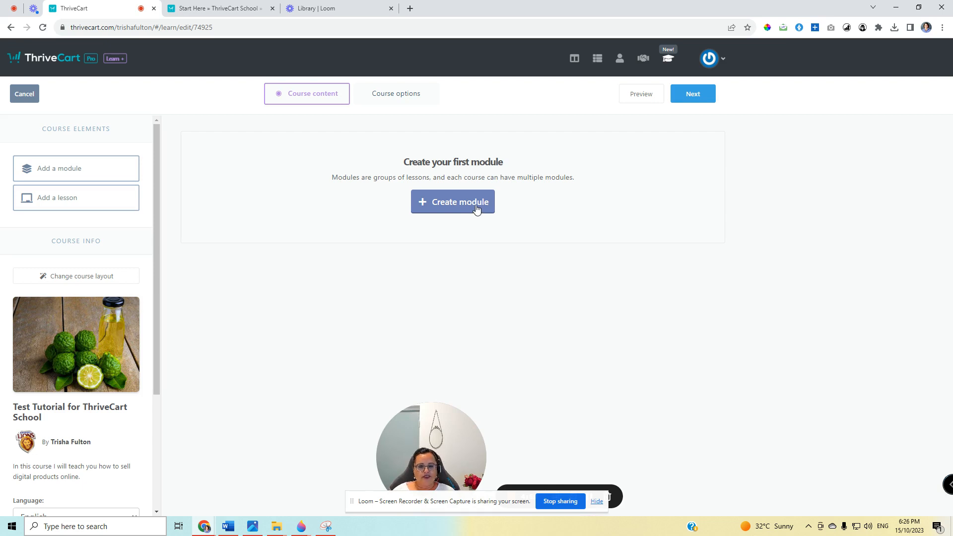
Create a module named "Module 1" that is available to all students.
{"action": "left_click", "coordinate": [477, 209]}
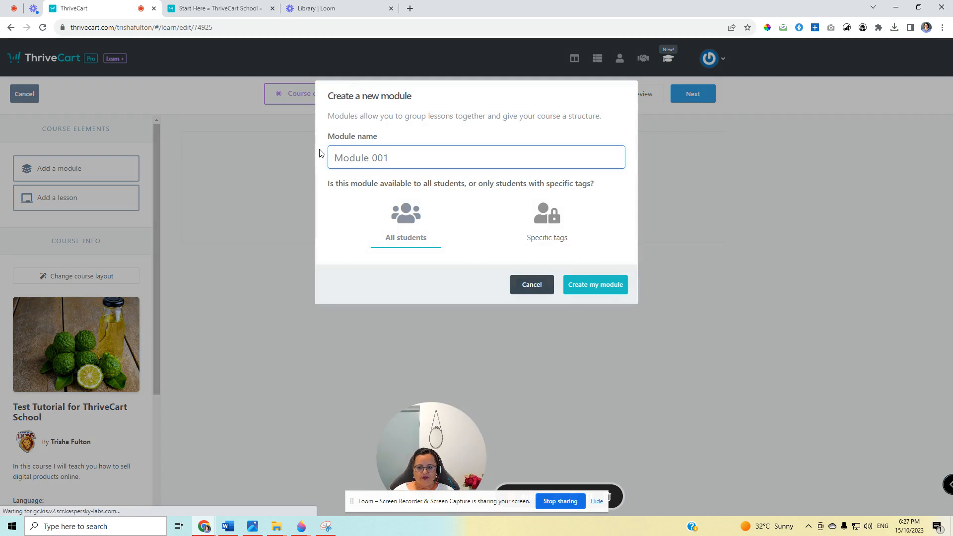
{"action": "type", "text": "Module 1"}
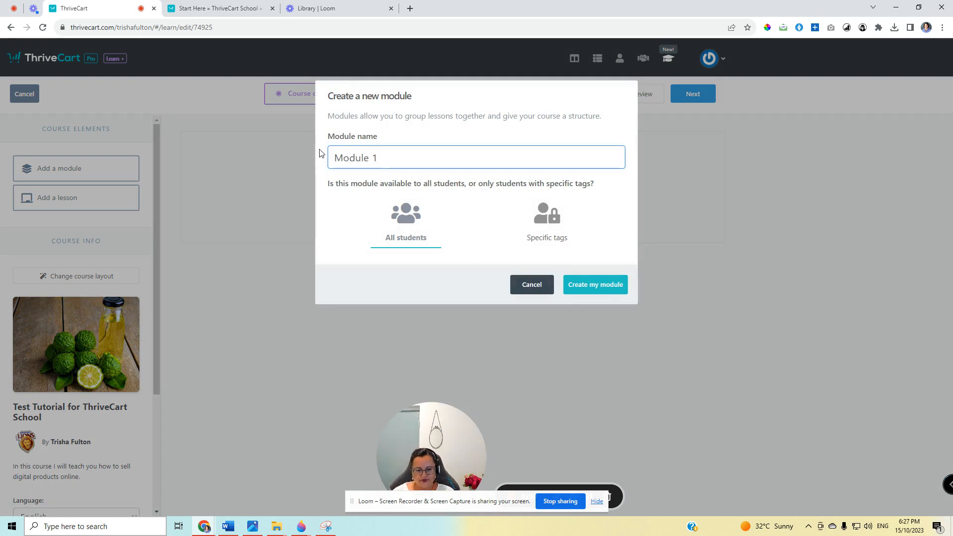
{"action": "left_click", "coordinate": [586, 285]}
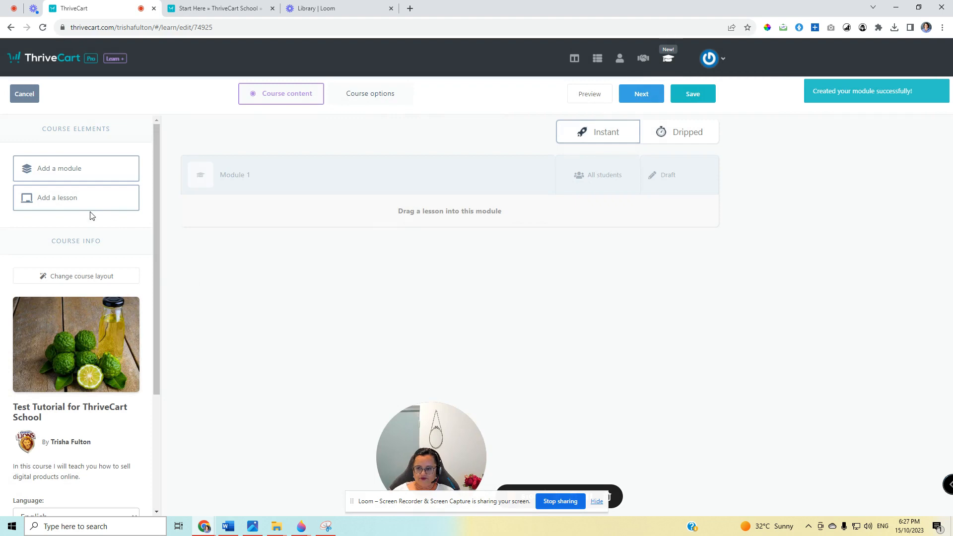
Save the course with its new module, continue editing it and reload the course editor page.
{"action": "left_click_drag", "start_coordinate": [90, 209], "coordinate": [472, 219]}
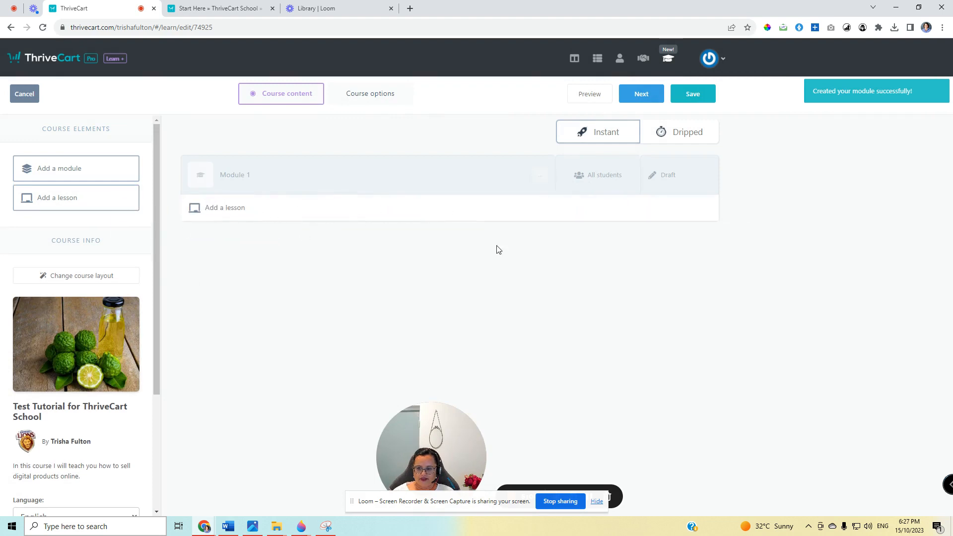
{"action": "left_click", "coordinate": [702, 89]}
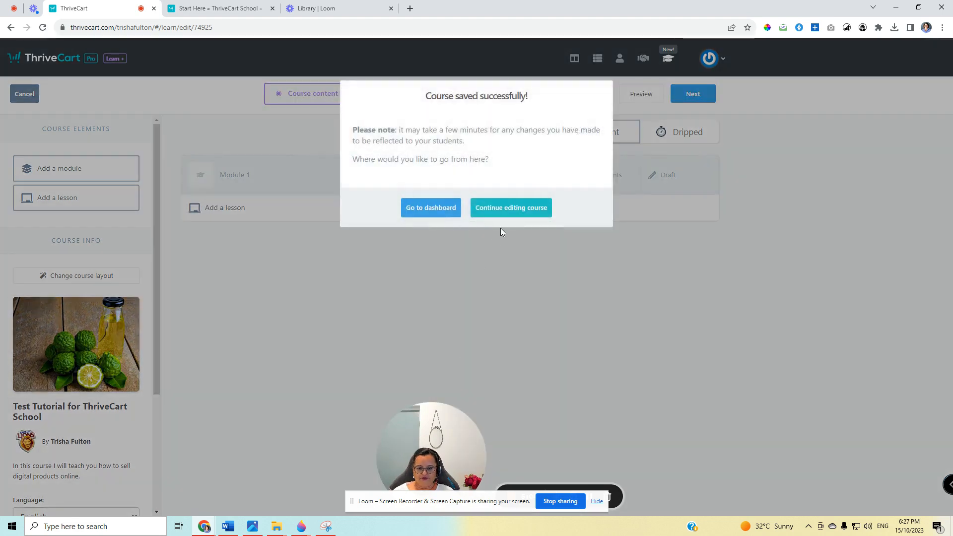
{"action": "left_click", "coordinate": [502, 207]}
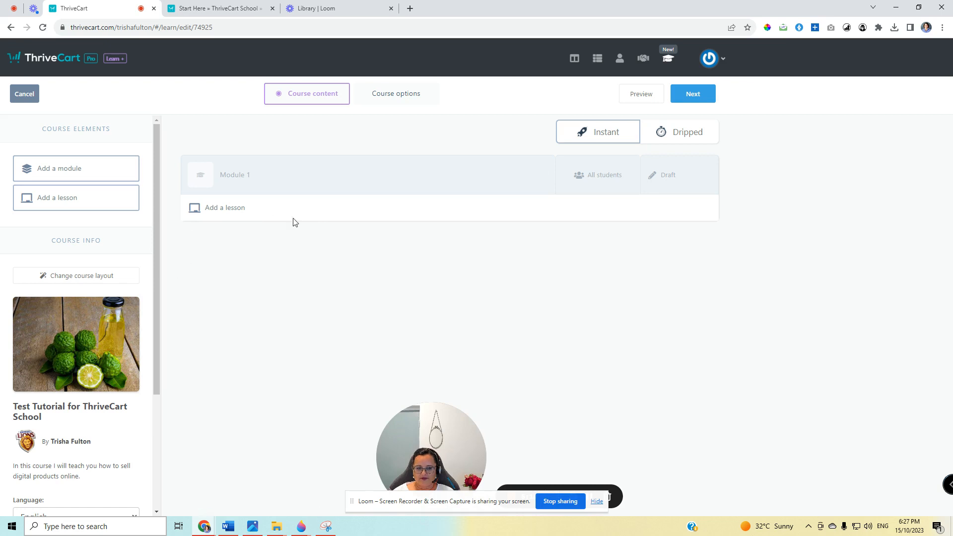
{"action": "left_click", "coordinate": [43, 27]}
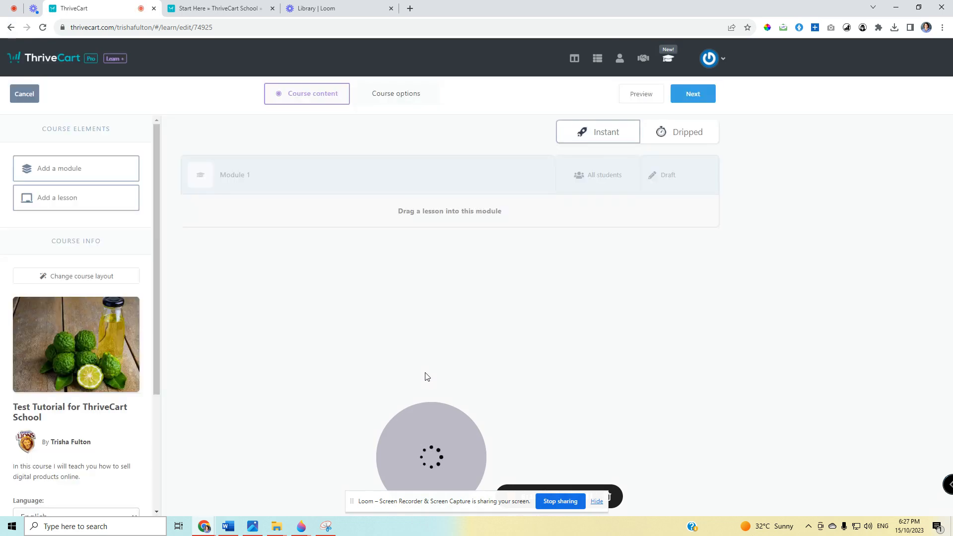
Add a lesson named "Lesson 1" to Module 1, available to all students.
{"action": "left_click_drag", "start_coordinate": [74, 201], "coordinate": [334, 232]}
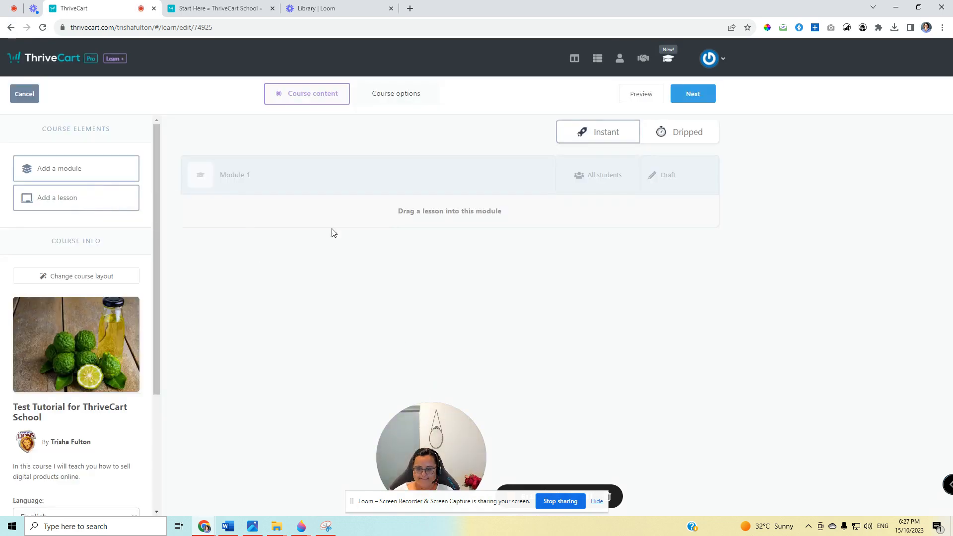
{"action": "left_click_drag", "start_coordinate": [134, 198], "coordinate": [403, 197]}
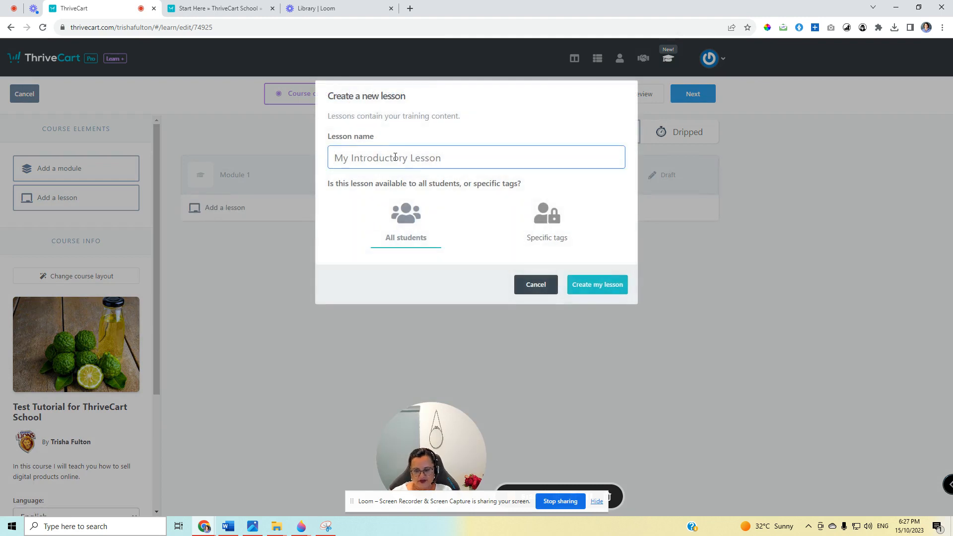
{"action": "type", "text": "Lesson 1"}
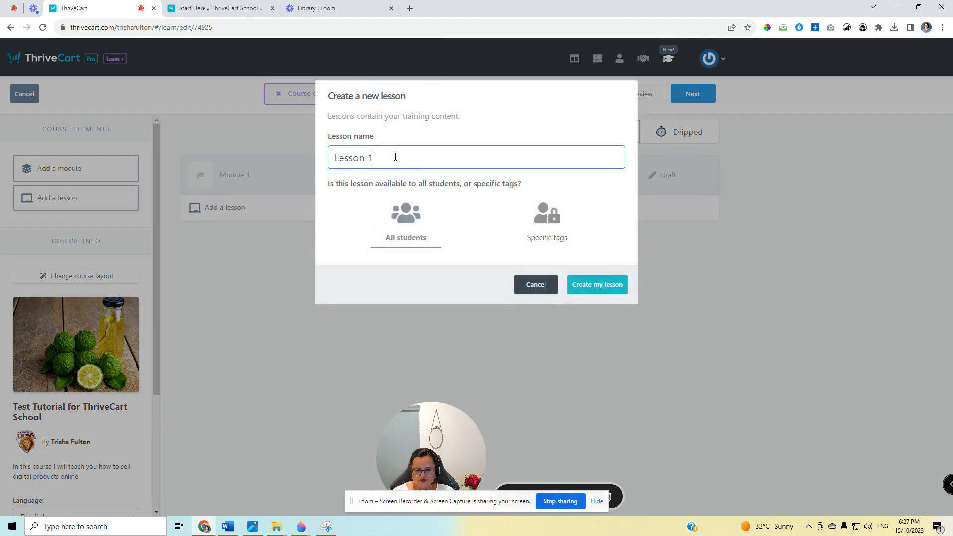
{"action": "left_click", "coordinate": [596, 288]}
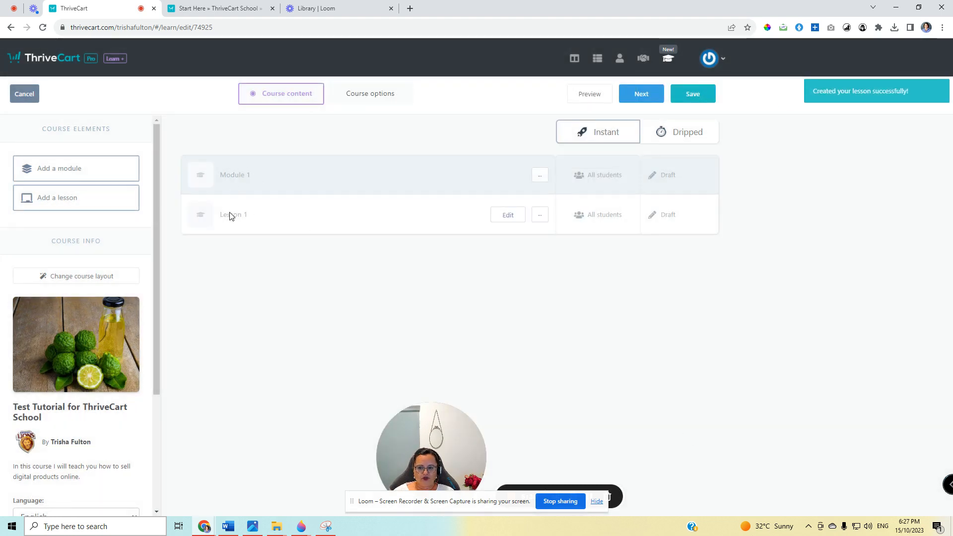
Publish Module 1 together with the draft lesson it contains.
{"action": "left_click", "coordinate": [668, 179]}
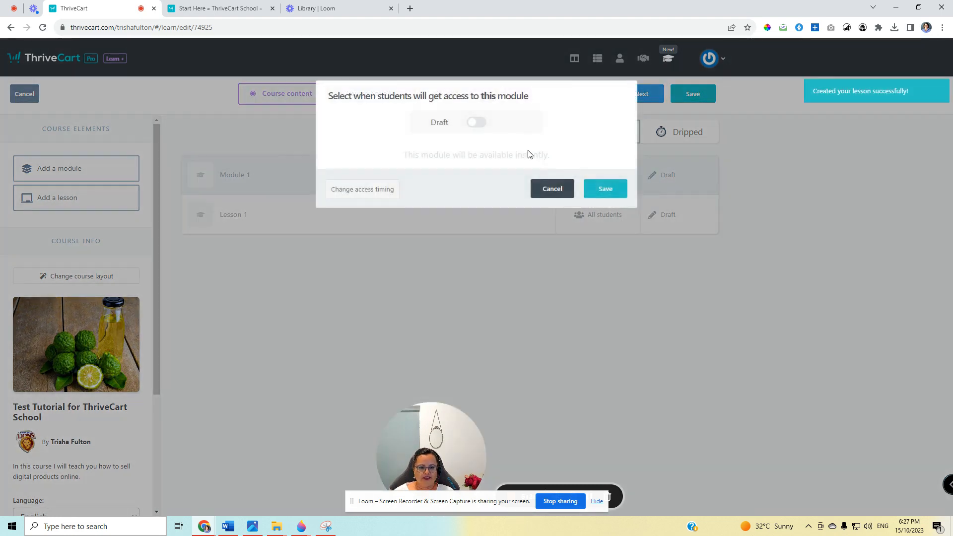
{"action": "left_click", "coordinate": [478, 122]}
{"action": "left_click", "coordinate": [612, 195]}
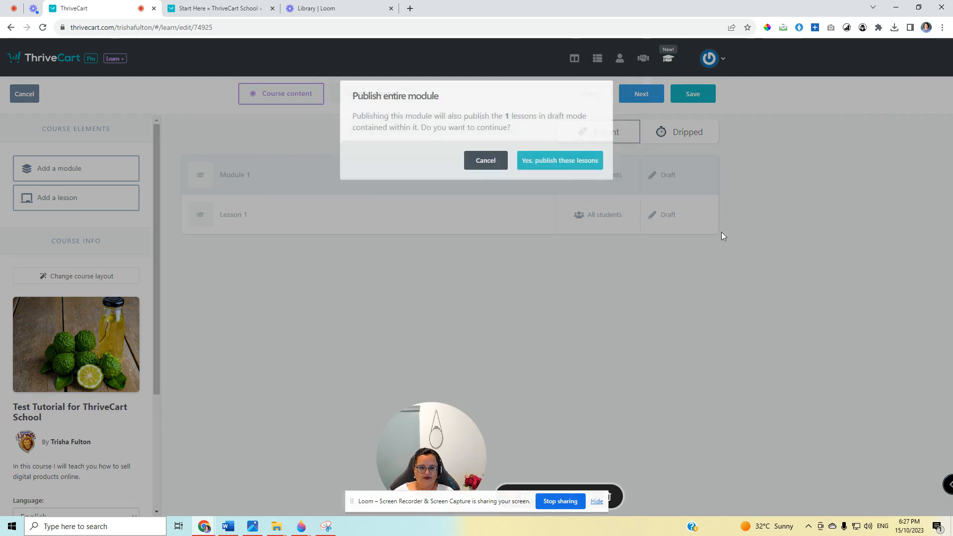
{"action": "left_click", "coordinate": [591, 163]}
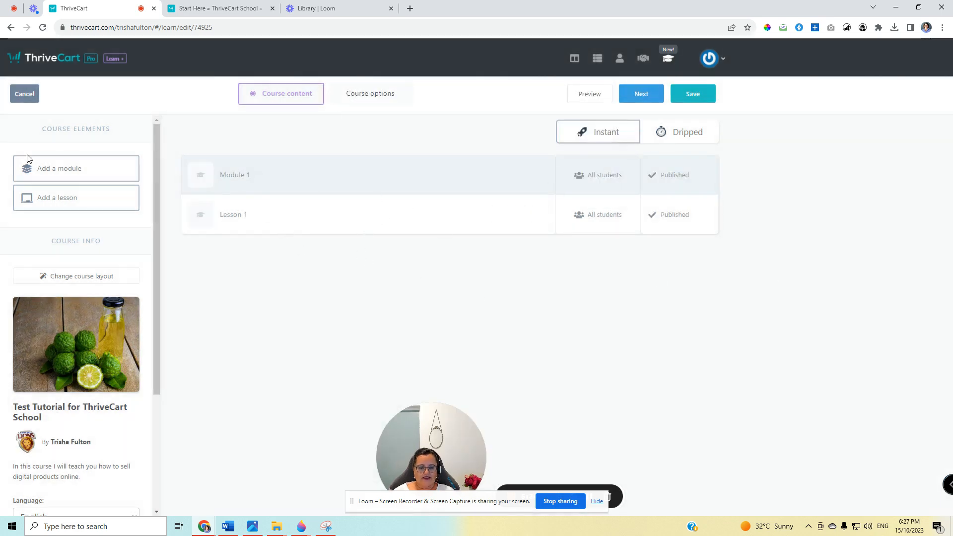
Upload "thrivecart school (1280 x 960 px) (1).png" from Downloads as the Module 1 image and save the change.
{"action": "left_click", "coordinate": [201, 175]}
{"action": "left_click", "coordinate": [475, 178]}
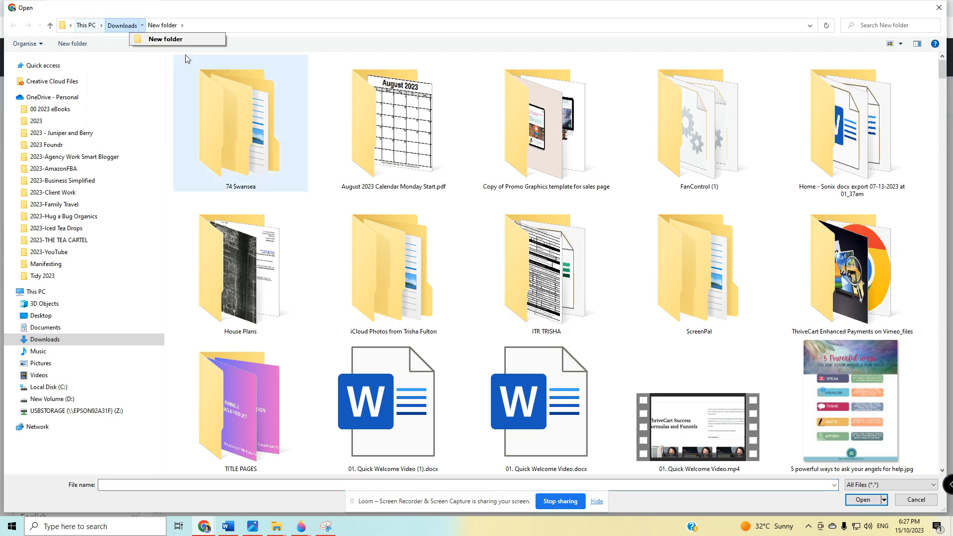
{"action": "left_click", "coordinate": [113, 26]}
{"action": "scroll", "coordinate": [647, 328], "scroll_direction": "down", "scroll_amount": 5}
{"action": "scroll", "coordinate": [647, 327], "scroll_direction": "up", "scroll_amount": 5}
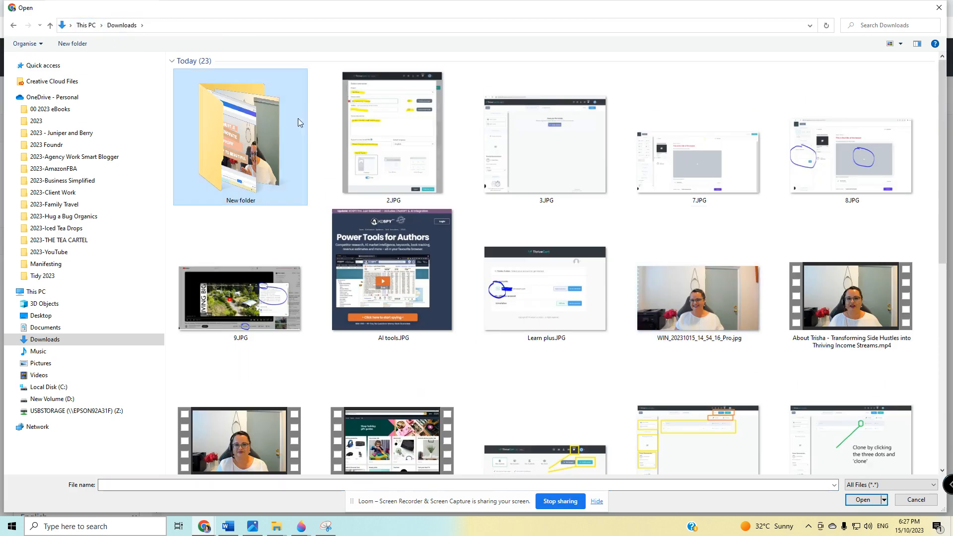
{"action": "scroll", "coordinate": [302, 199], "scroll_direction": "down", "scroll_amount": 5}
{"action": "left_click", "coordinate": [695, 353]}
{"action": "left_click", "coordinate": [866, 501]}
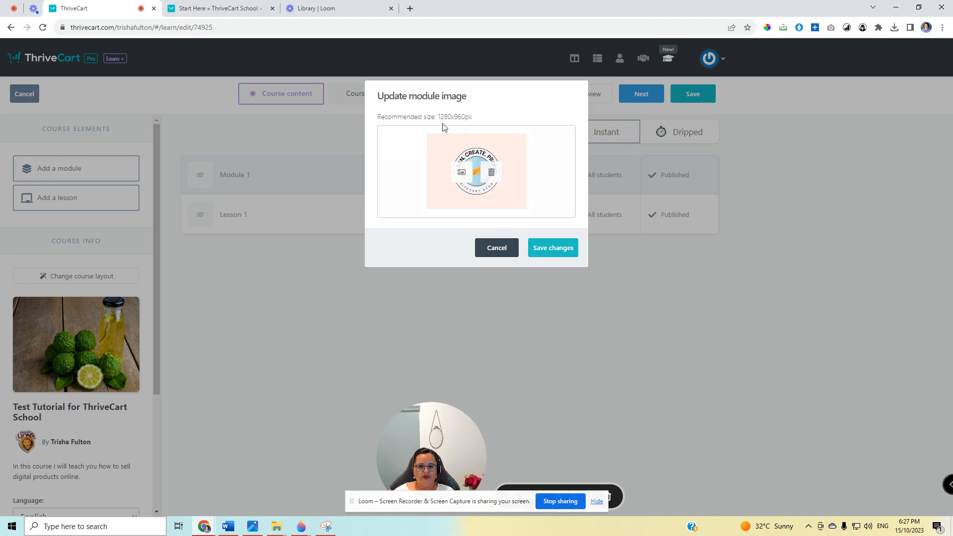
{"action": "left_click", "coordinate": [554, 253]}
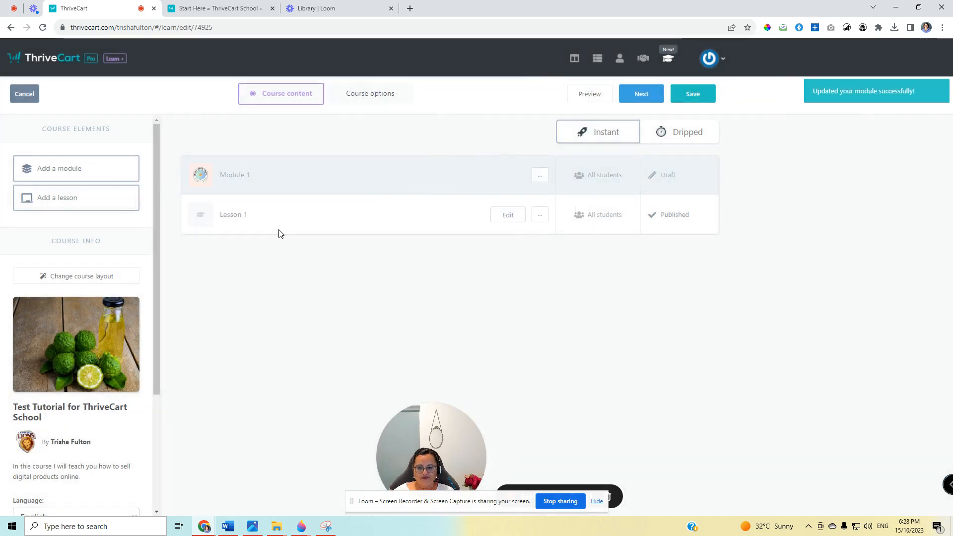
Set the Lesson 1 image to "thrivecart school (1280 x 960 px) (1).png" from Downloads and save the change.
{"action": "left_click", "coordinate": [200, 214]}
{"action": "left_click", "coordinate": [469, 174]}
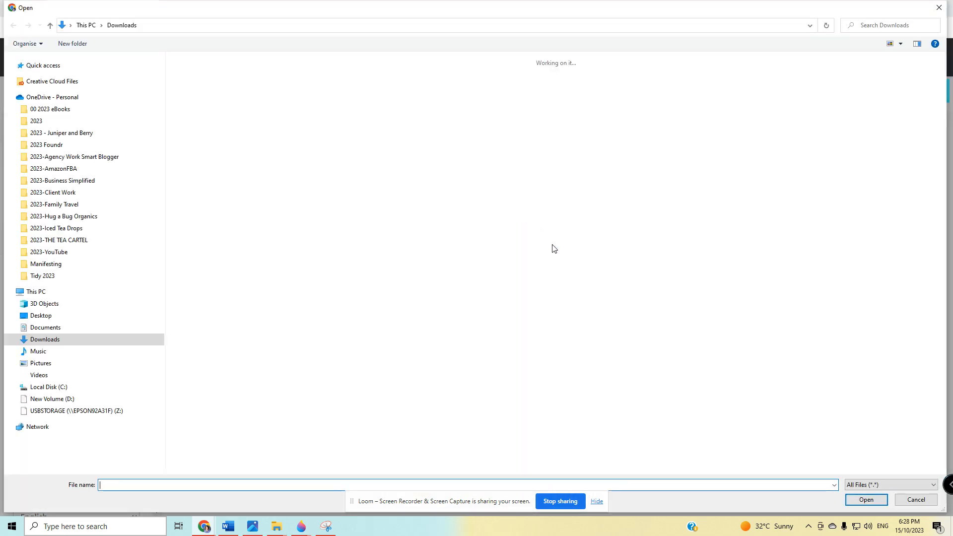
{"action": "scroll", "coordinate": [696, 384], "scroll_direction": "down", "scroll_amount": 1}
{"action": "left_click", "coordinate": [710, 313]}
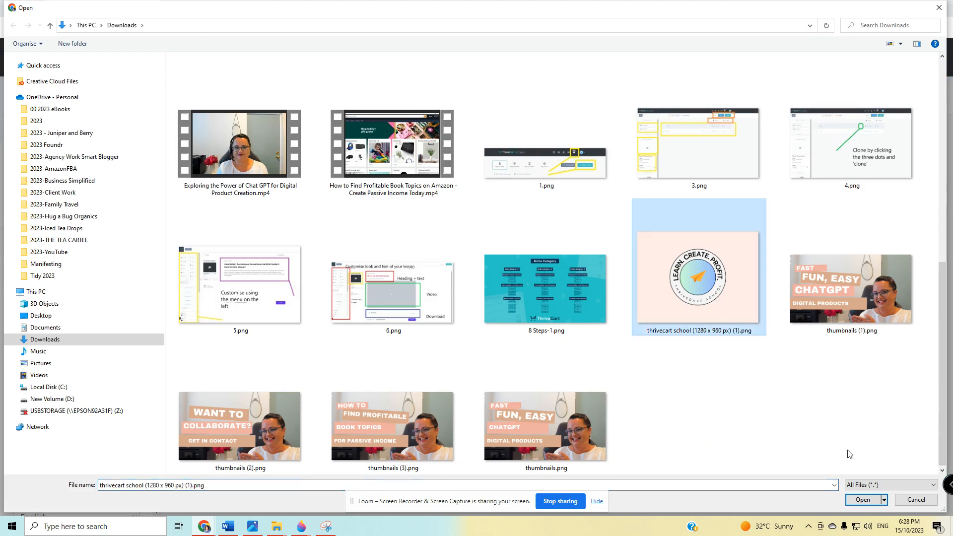
{"action": "left_click", "coordinate": [864, 501]}
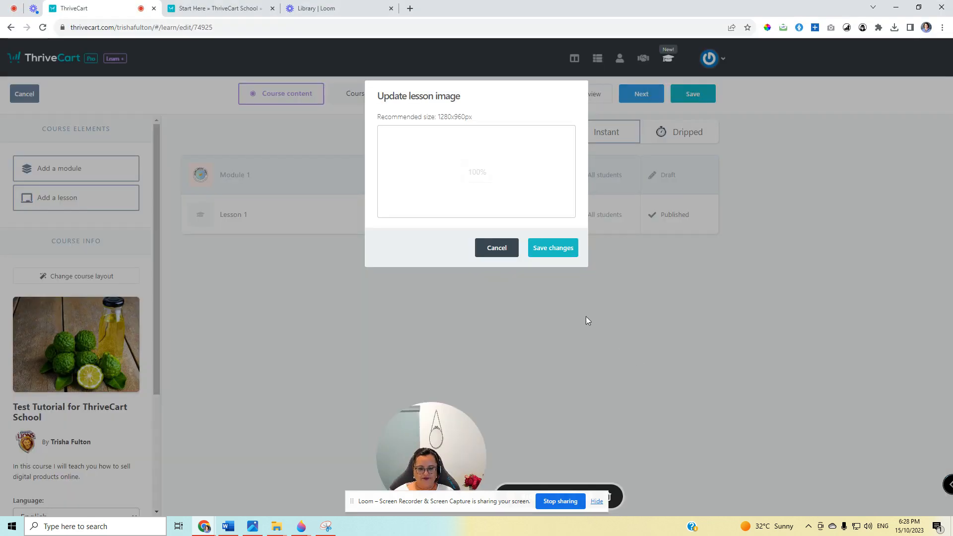
{"action": "left_click", "coordinate": [554, 248]}
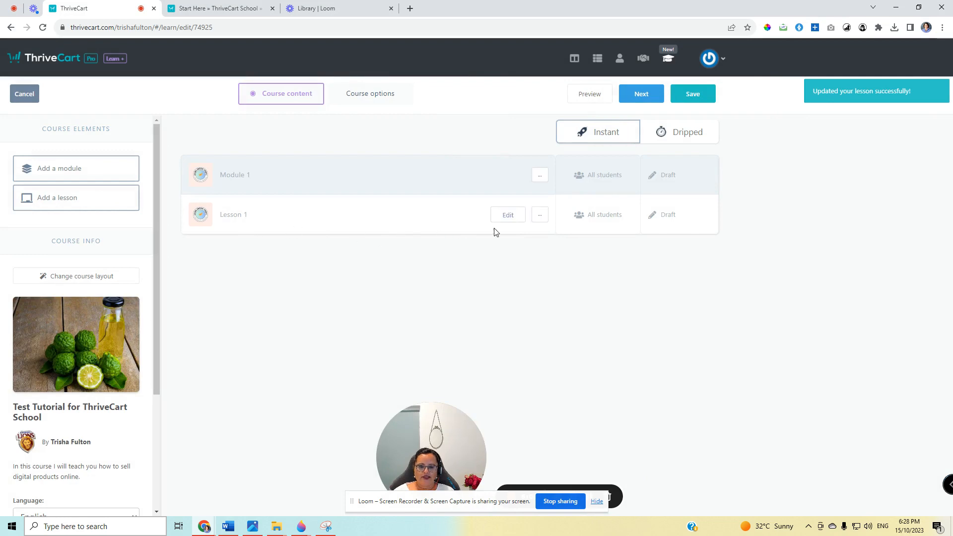
Open Lesson 1 for editing and delete the module label element above the lesson heading.
{"action": "left_click", "coordinate": [505, 216]}
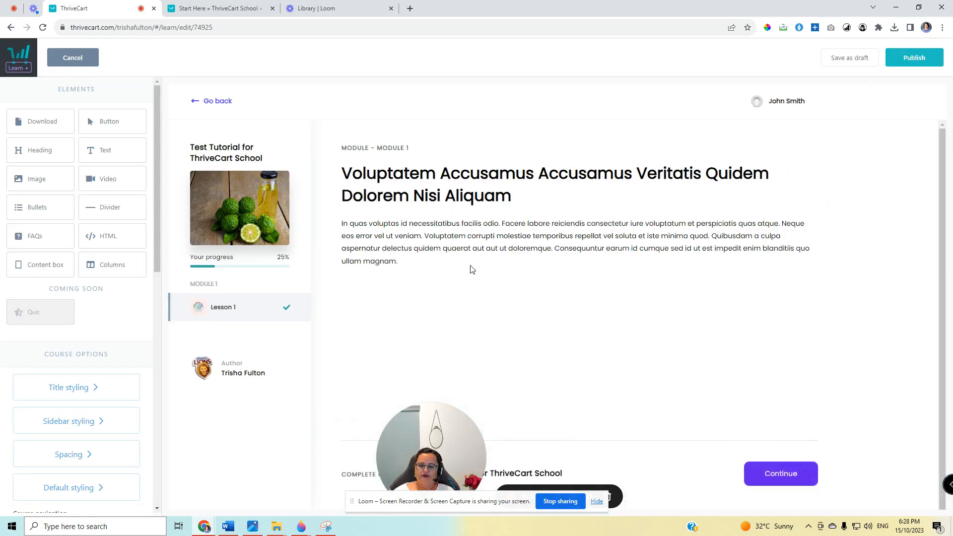
{"action": "left_click", "coordinate": [442, 184]}
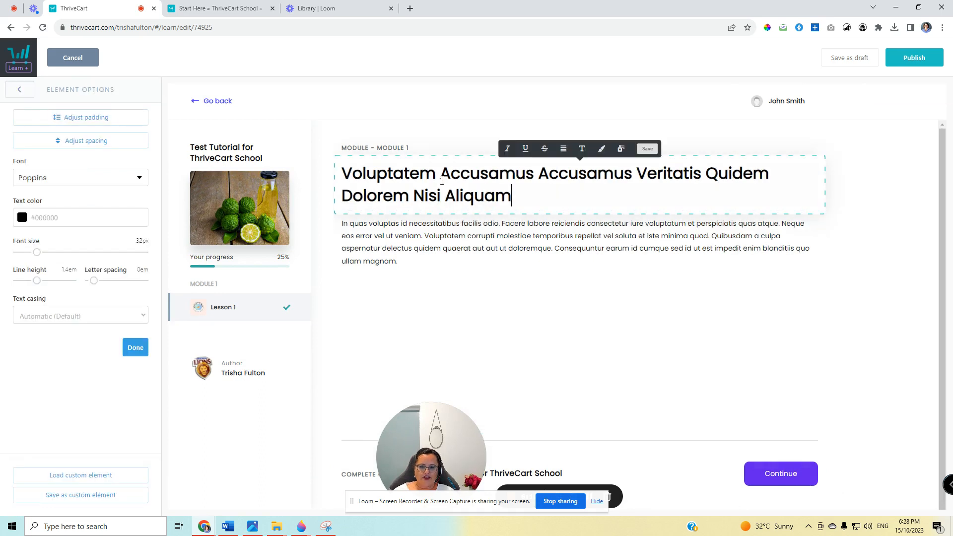
{"action": "left_click", "coordinate": [439, 309]}
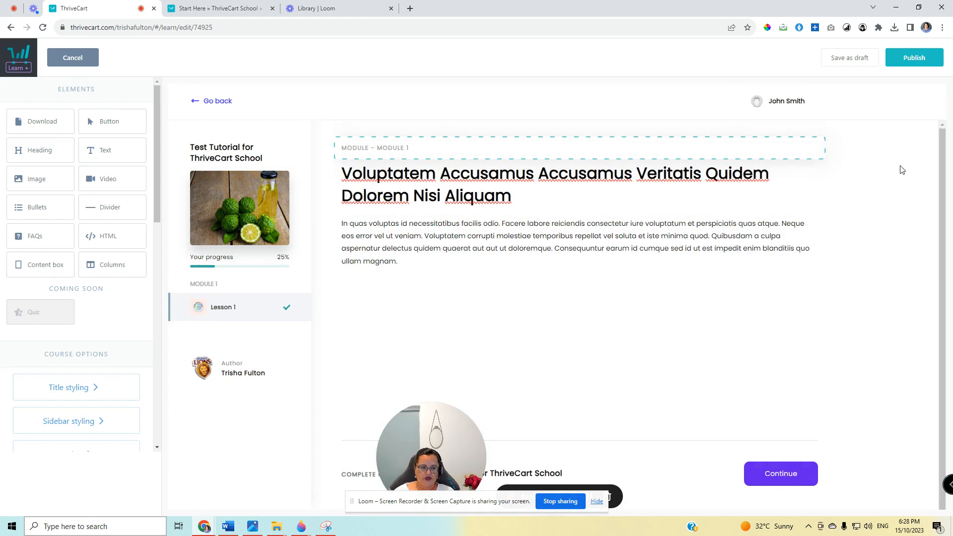
{"action": "left_click", "coordinate": [812, 150]}
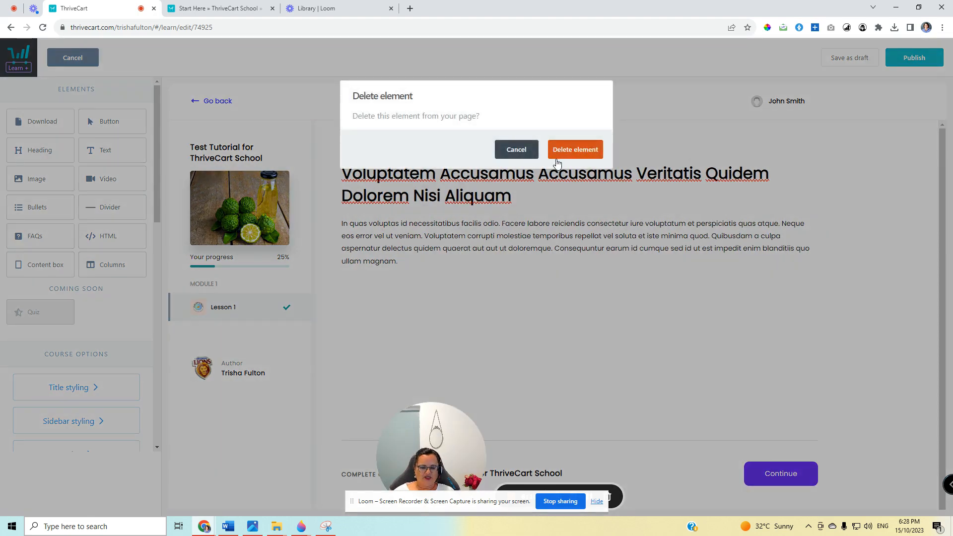
{"action": "left_click", "coordinate": [571, 148]}
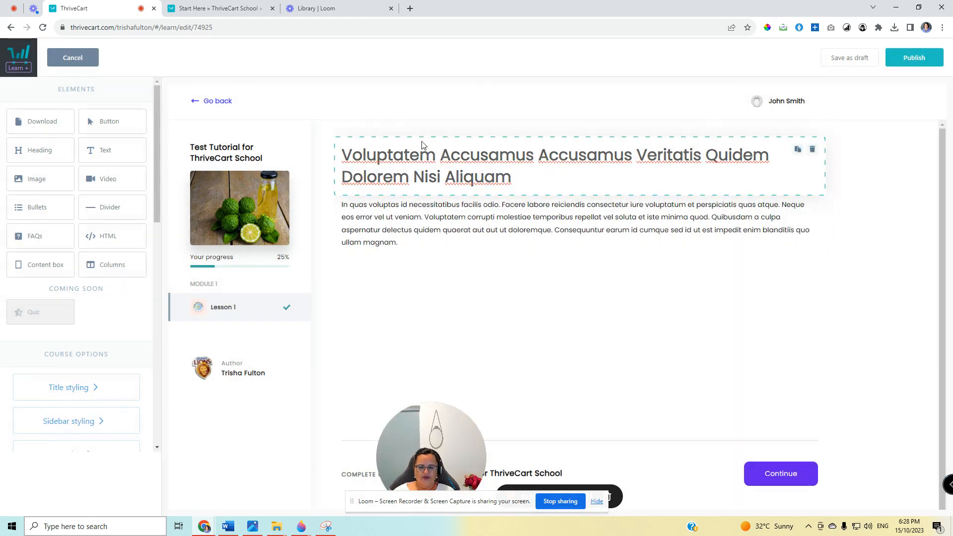
Replace the placeholder lesson heading with "How to Make Lemon Juice".
{"action": "double_click", "coordinate": [401, 165]}
{"action": "left_click", "coordinate": [398, 164]}
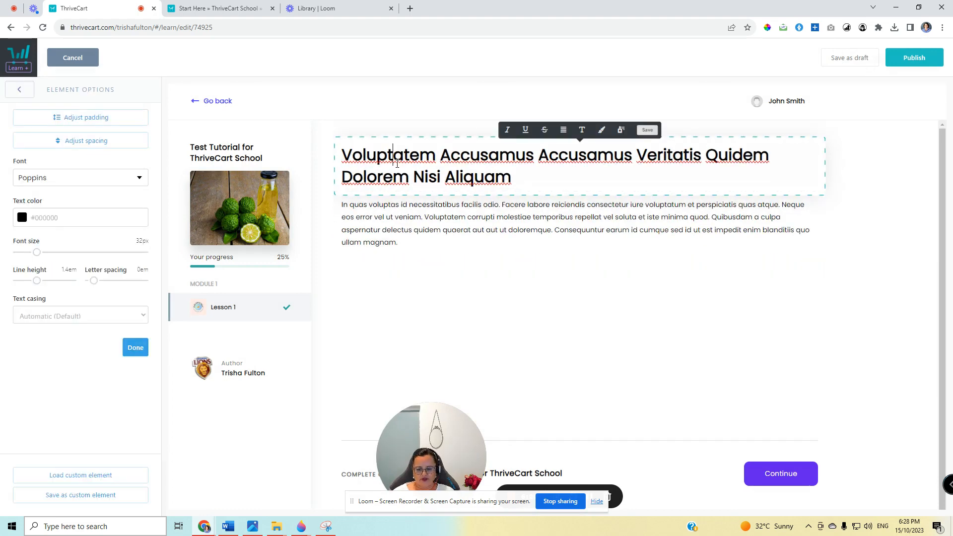
{"action": "key", "text": "ctrl+a"}
{"action": "type", "text": "How to "}
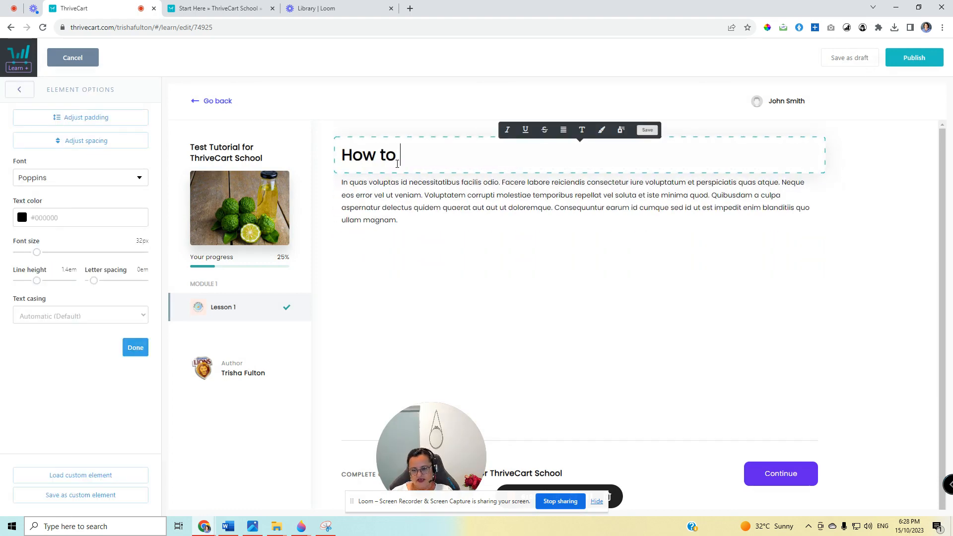
{"action": "type", "text": "Make Lemon"}
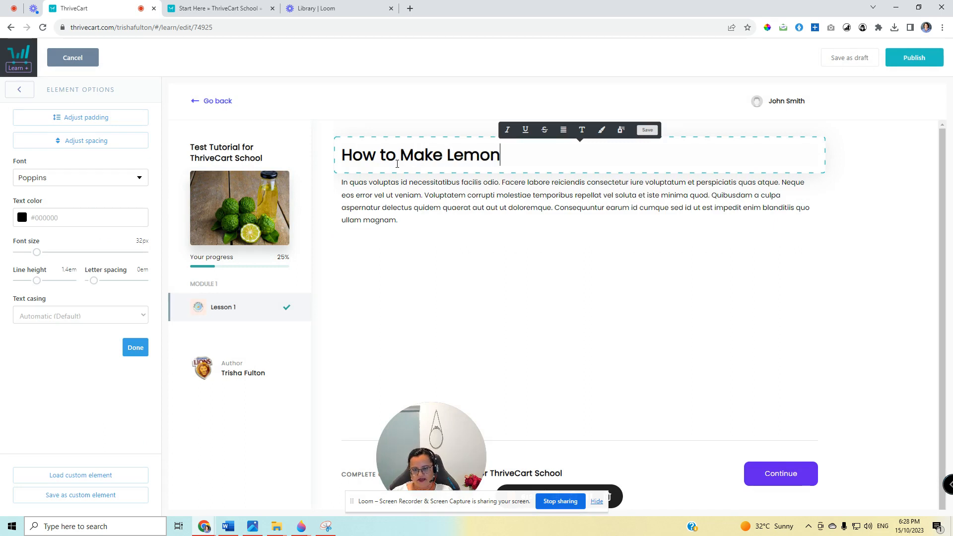
{"action": "type", "text": " Juice"}
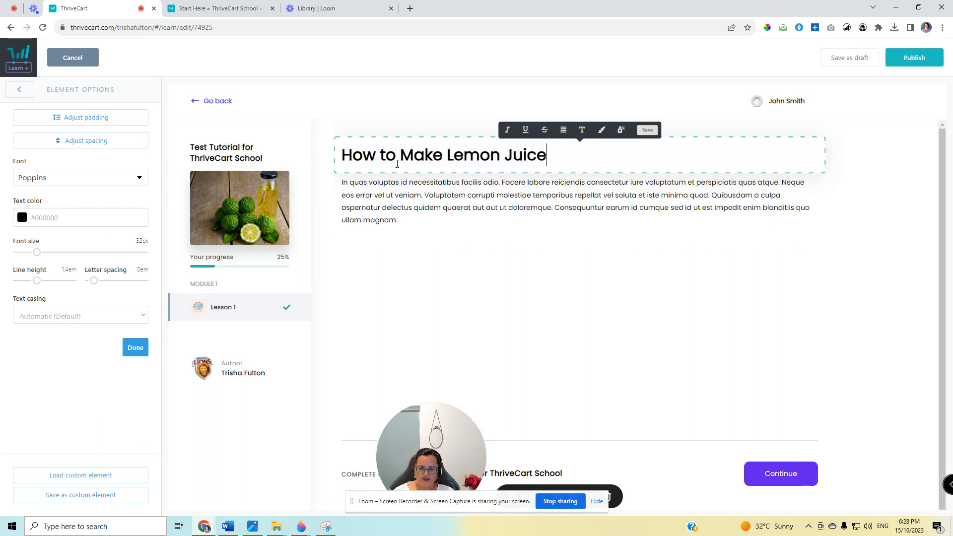
Change "Lemon" to "Lime" in the lesson heading and replace the placeholder paragraph with "Text instructions".
{"action": "left_click_drag", "start_coordinate": [454, 160], "coordinate": [500, 160]}
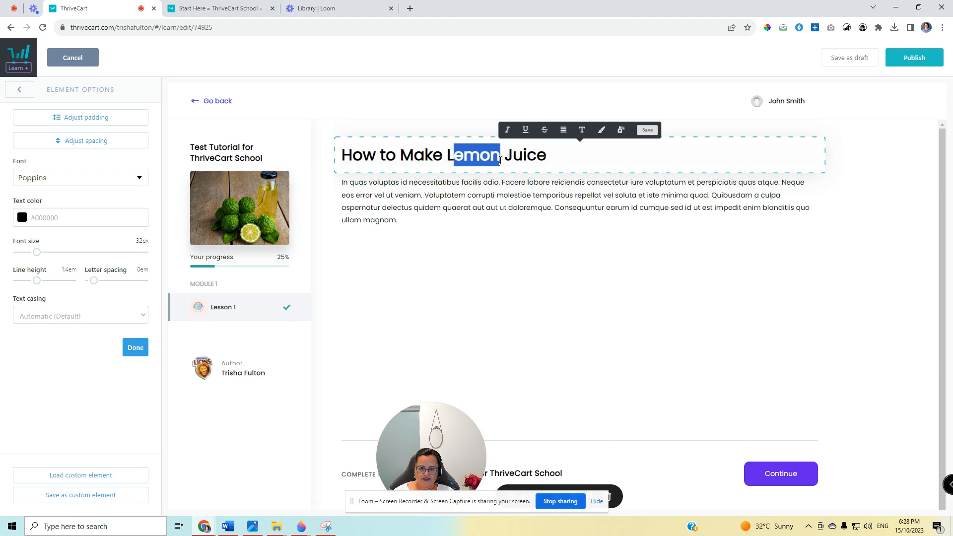
{"action": "type", "text": "ime"}
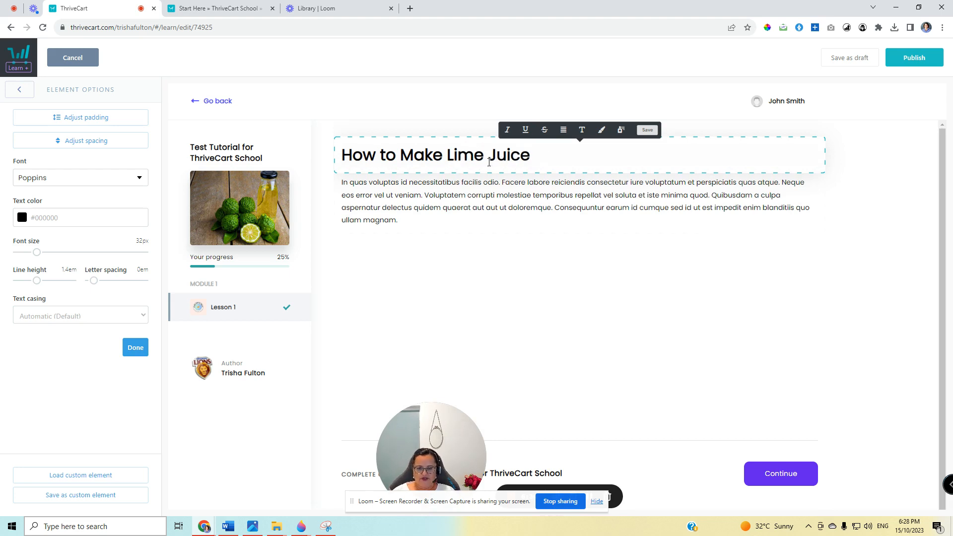
{"action": "left_click", "coordinate": [410, 190]}
{"action": "triple_click", "coordinate": [410, 190]}
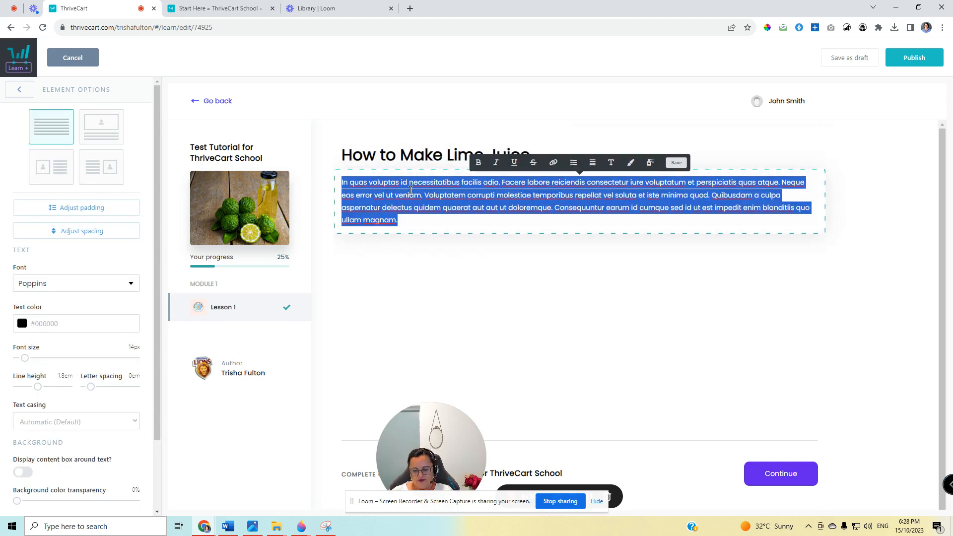
{"action": "type", "text": "Text instructions"}
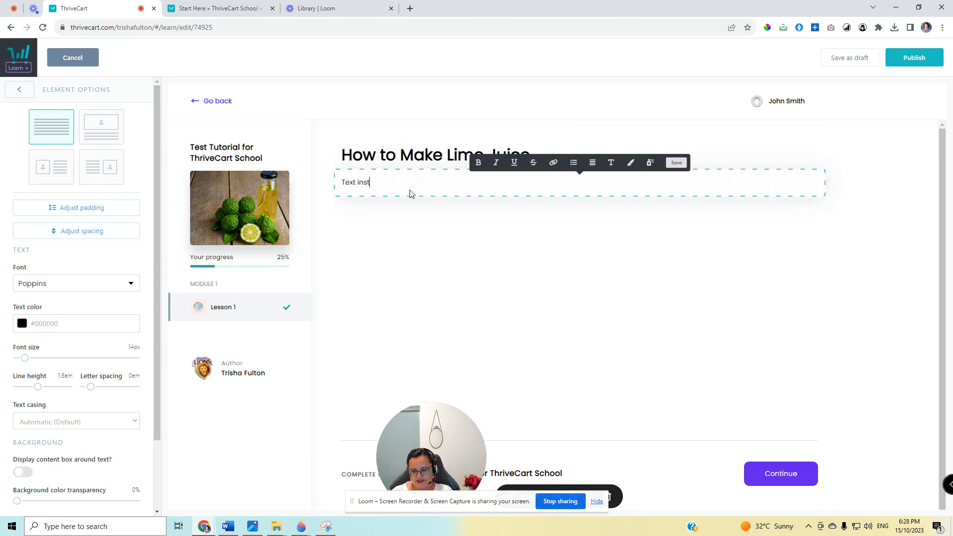
{"action": "left_click", "coordinate": [402, 248]}
Add a video element below the "Text instructions" paragraph and a download element beneath the video.
{"action": "left_click_drag", "start_coordinate": [108, 179], "coordinate": [417, 211]}
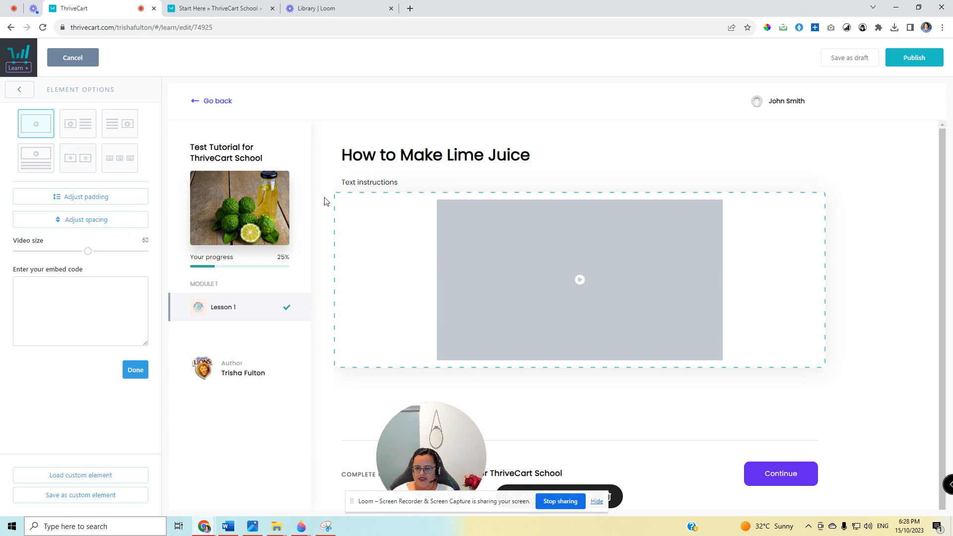
{"action": "left_click", "coordinate": [326, 201]}
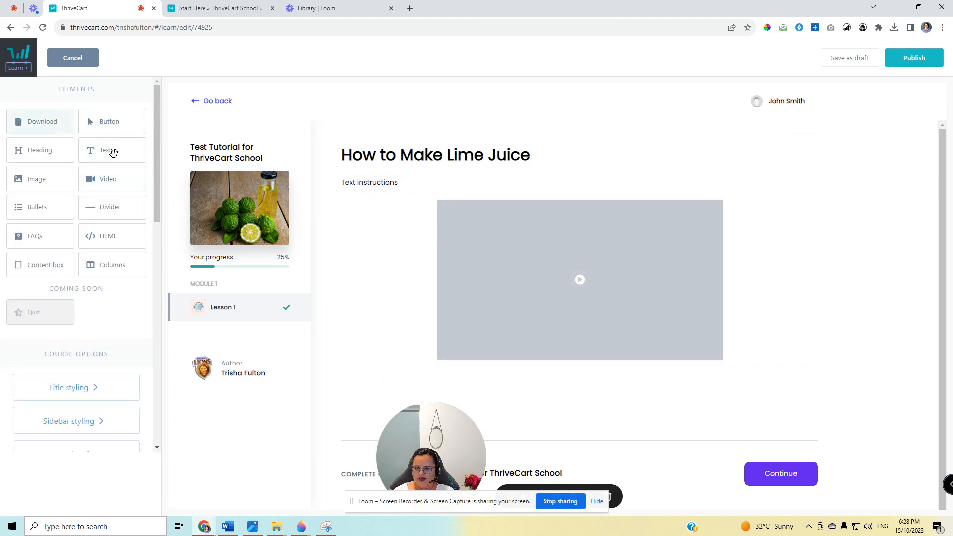
{"action": "left_click_drag", "start_coordinate": [42, 121], "coordinate": [445, 340]}
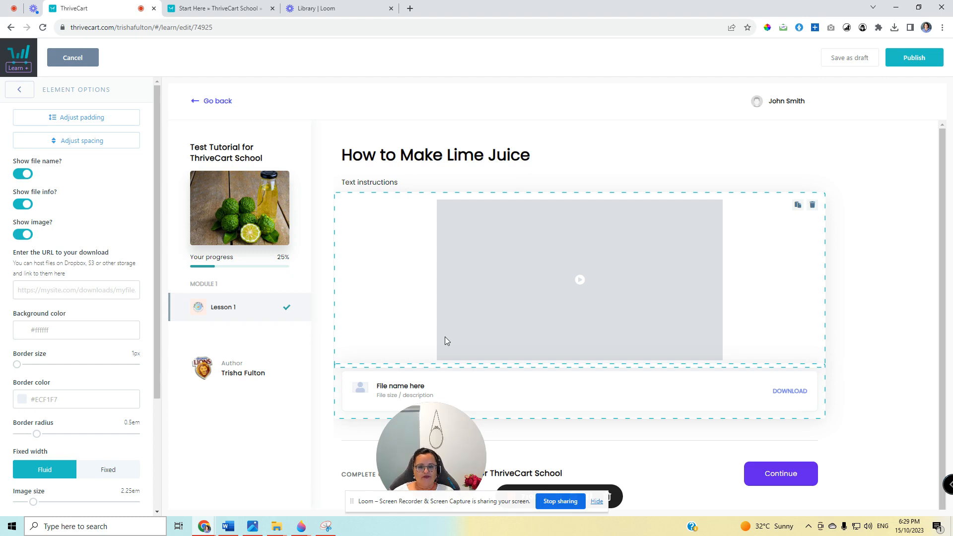
{"action": "left_click", "coordinate": [851, 238]}
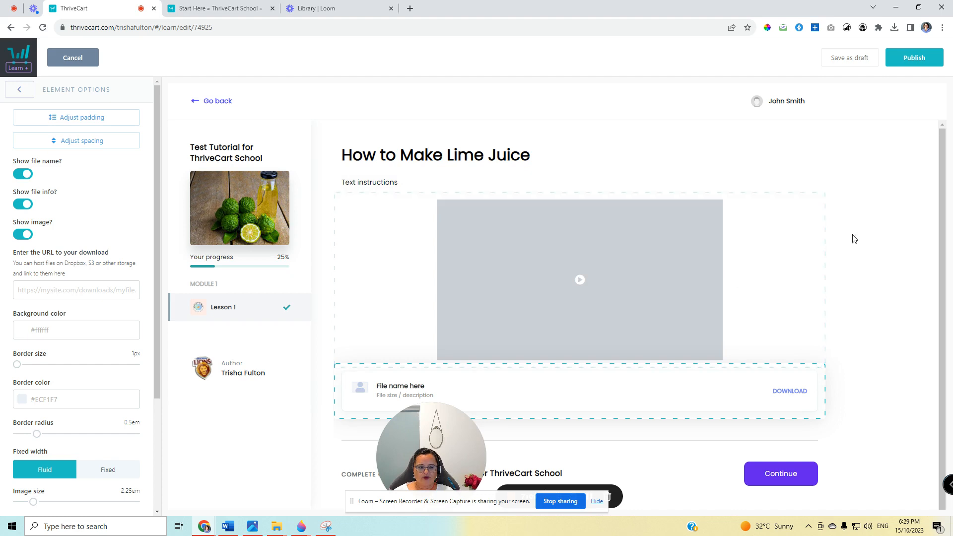
Set the lesson heading's text colour to green #0FC271 and its font to Annie Use Your Telescope.
{"action": "left_click", "coordinate": [418, 156]}
{"action": "triple_click", "coordinate": [419, 156]}
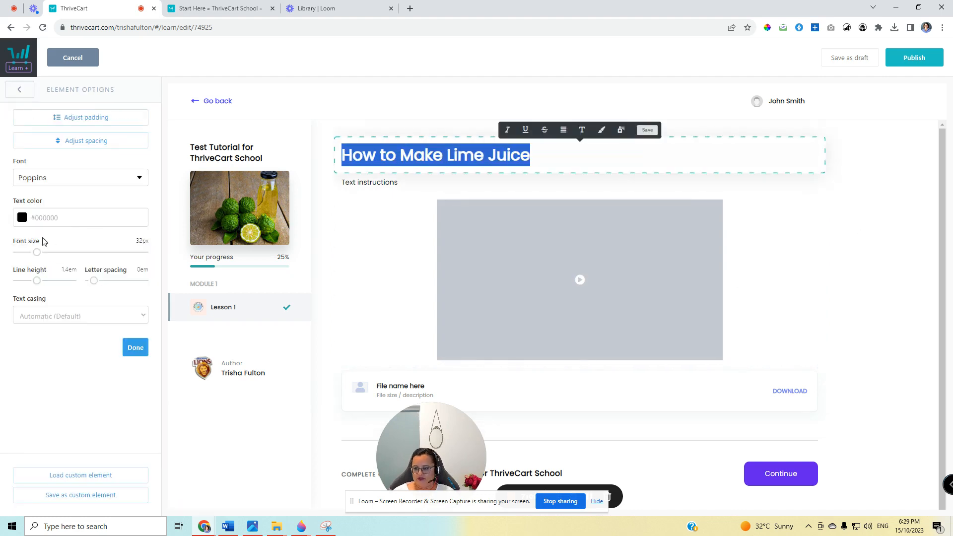
{"action": "left_click", "coordinate": [22, 217]}
{"action": "left_click", "coordinate": [63, 337]}
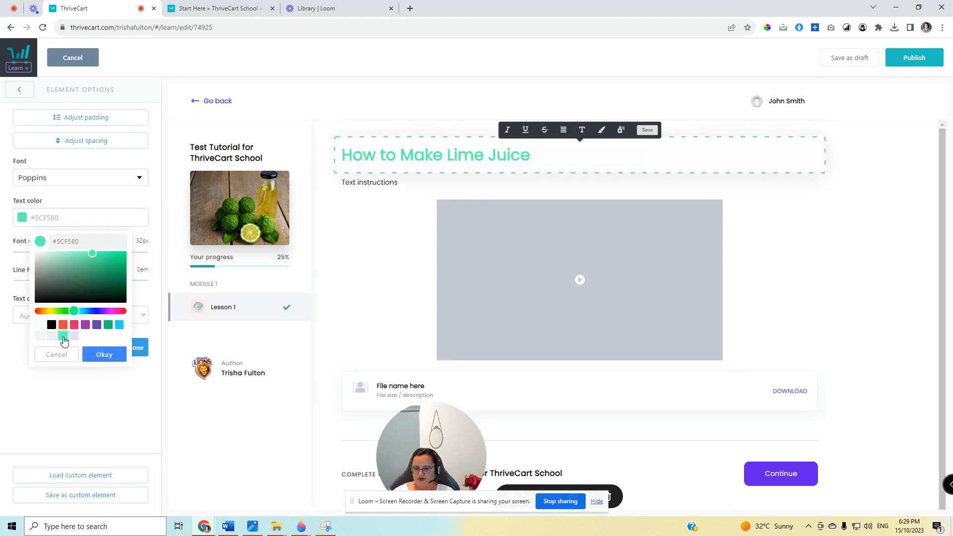
{"action": "left_click", "coordinate": [108, 326]}
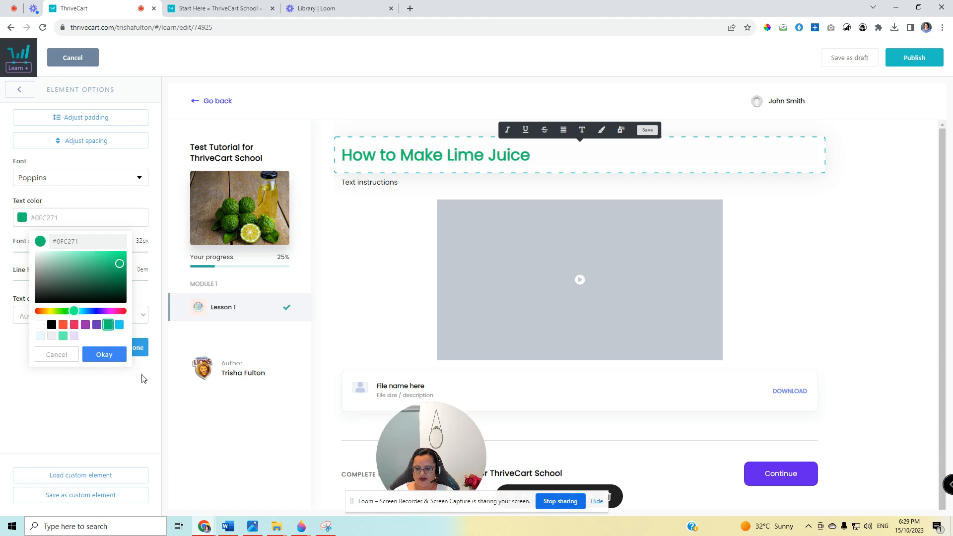
{"action": "left_click", "coordinate": [106, 356]}
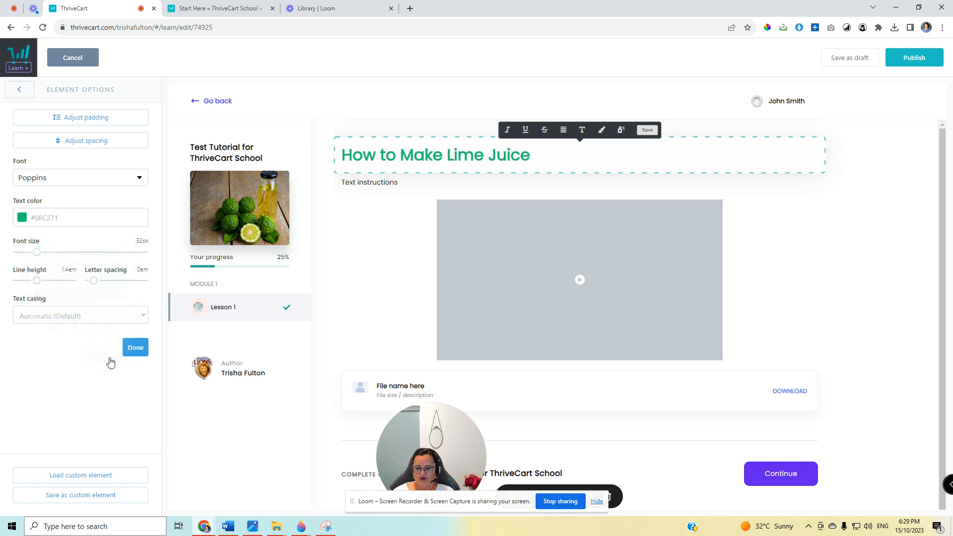
{"action": "left_click", "coordinate": [83, 179]}
{"action": "left_click", "coordinate": [79, 211]}
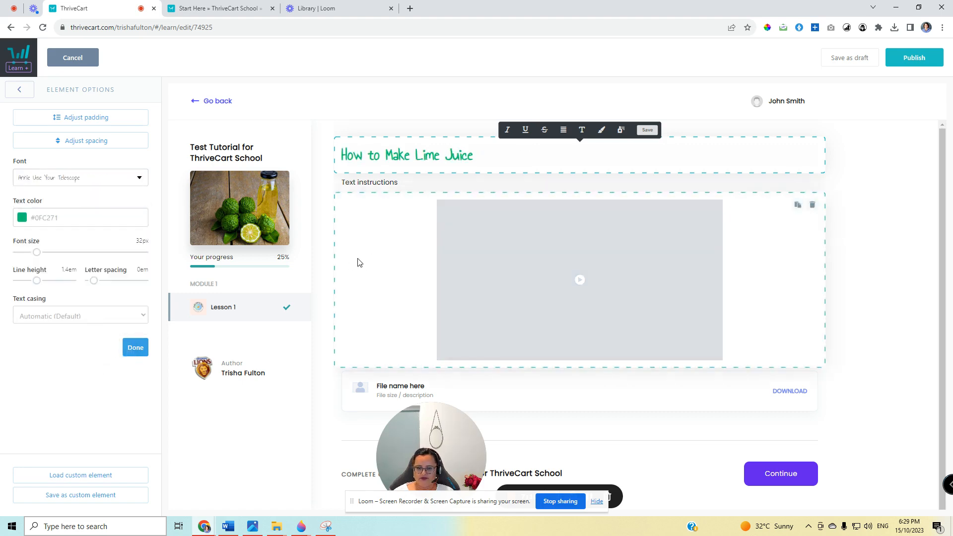
Enlarge the video element to its maximum size so it spans the full content width.
{"action": "left_click", "coordinate": [372, 258]}
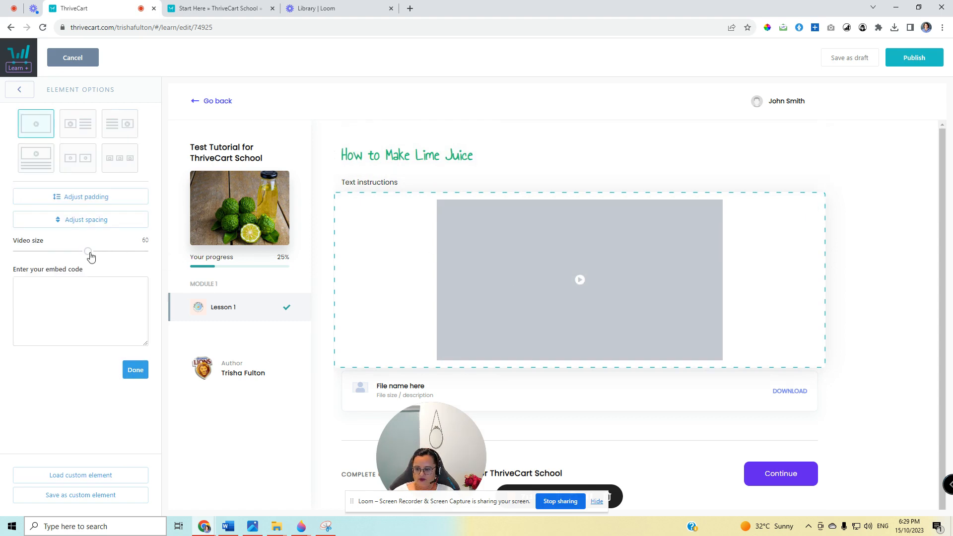
{"action": "left_click_drag", "start_coordinate": [91, 255], "coordinate": [174, 259]}
{"action": "left_click", "coordinate": [326, 264]}
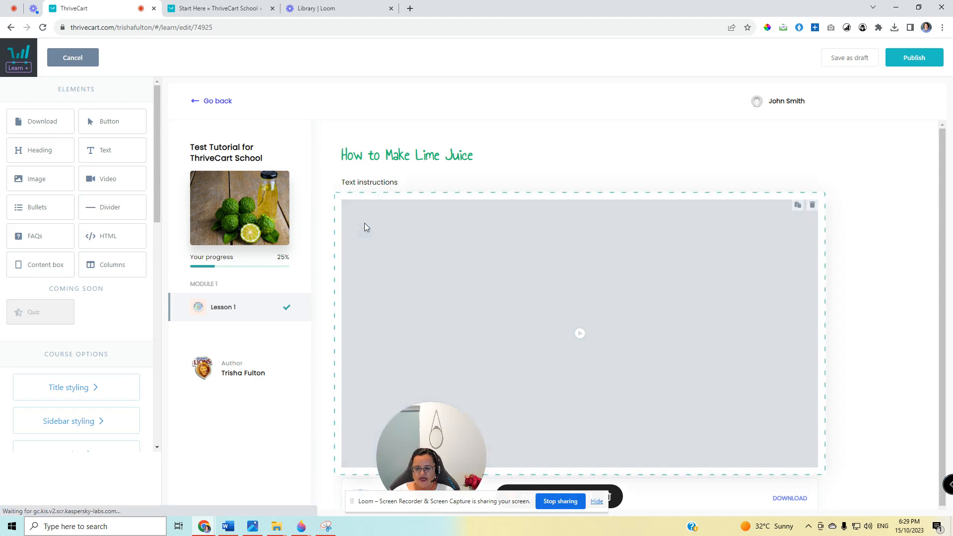
Set the font size of the "Text instructions" paragraph to 22 px.
{"action": "left_click", "coordinate": [382, 183]}
{"action": "triple_click", "coordinate": [382, 183]}
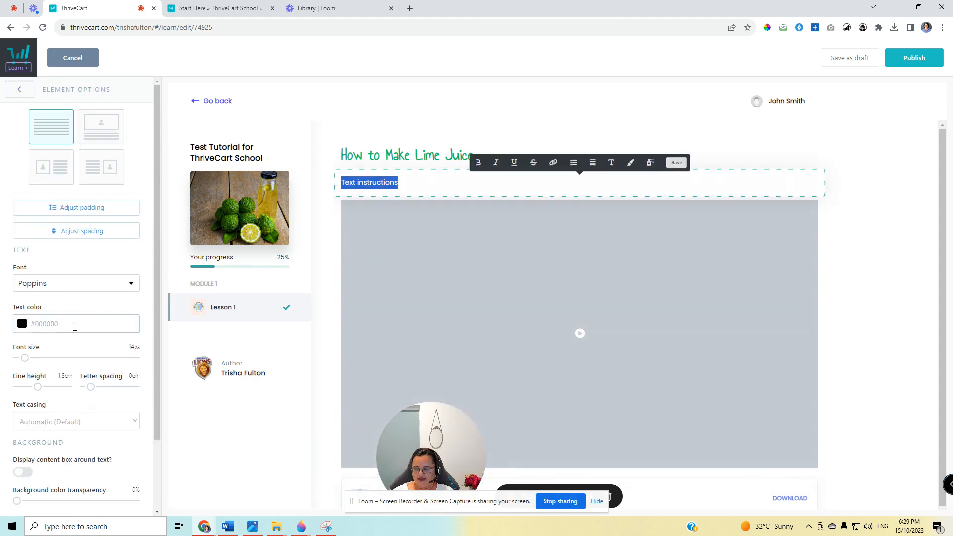
{"action": "left_click_drag", "start_coordinate": [25, 359], "coordinate": [29, 362]}
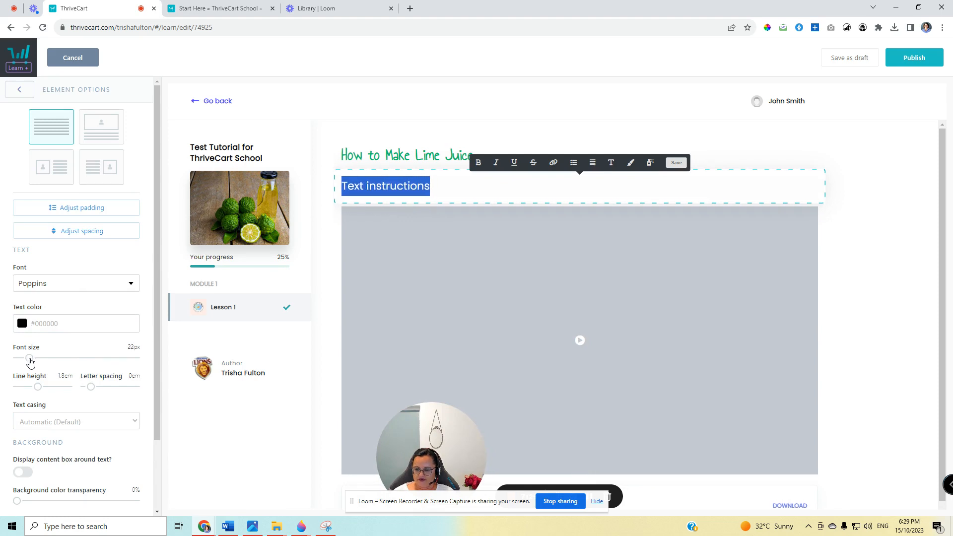
Replace the file size / description text in the download element with "PDF Download".
{"action": "scroll", "coordinate": [546, 346], "scroll_direction": "down", "scroll_amount": 2}
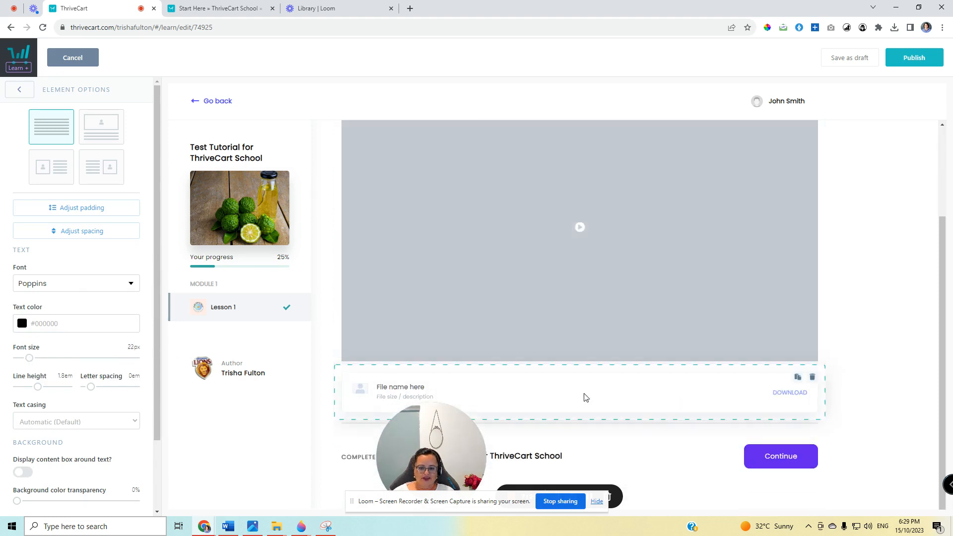
{"action": "left_click", "coordinate": [678, 403]}
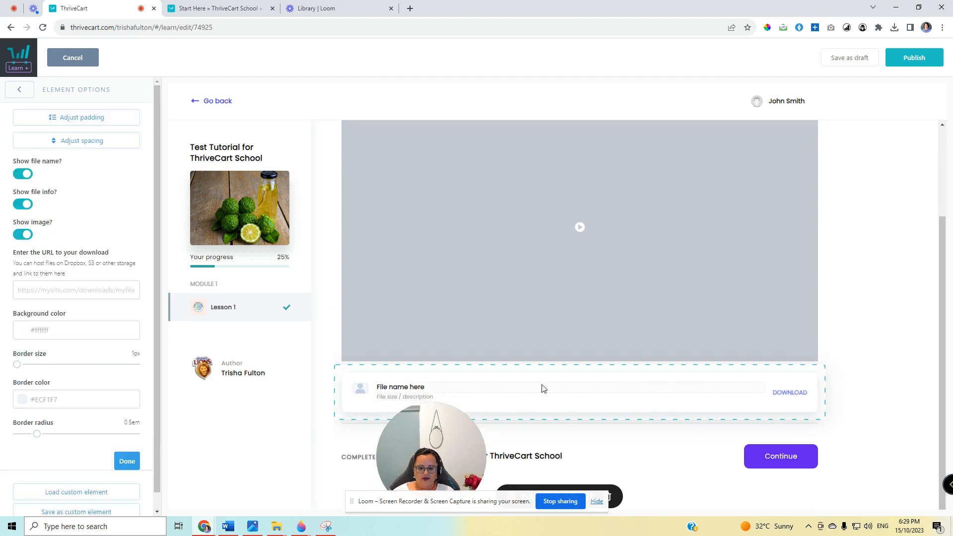
{"action": "left_click_drag", "start_coordinate": [499, 404], "coordinate": [380, 402]}
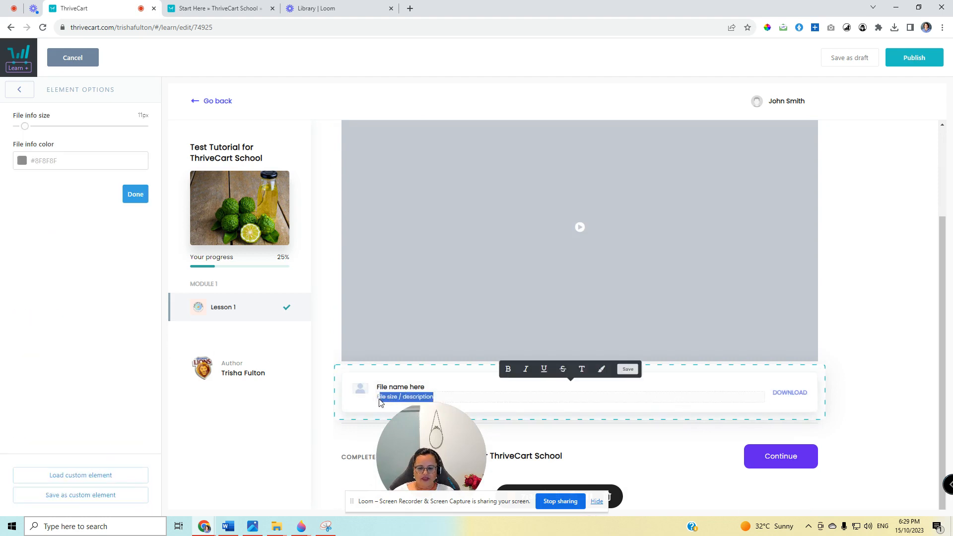
{"action": "type", "text": "PD"}
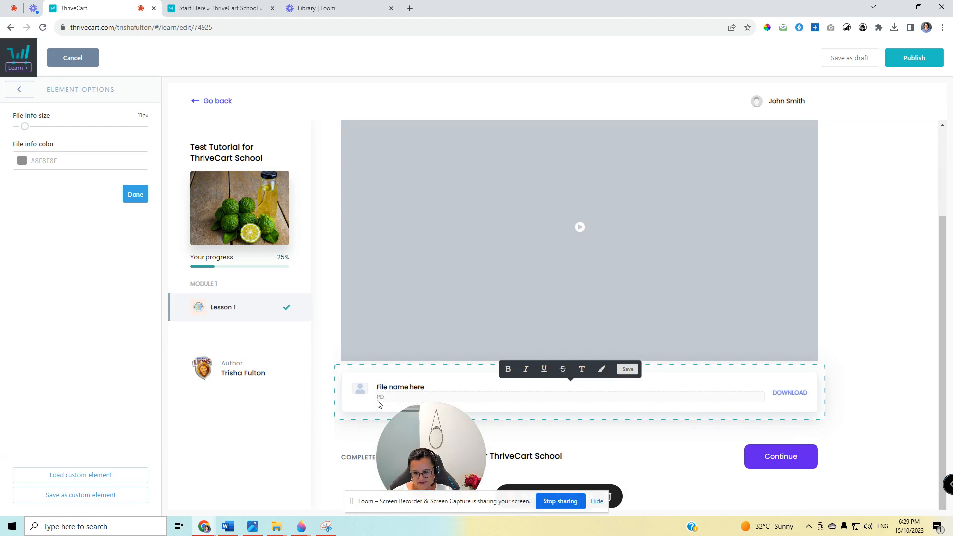
{"action": "type", "text": "F Download"}
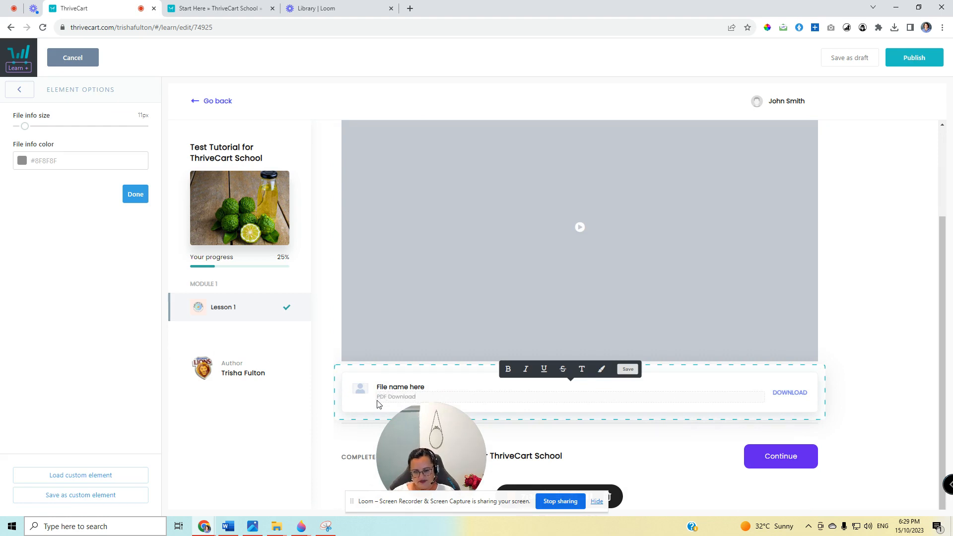
{"action": "left_click", "coordinate": [342, 382]}
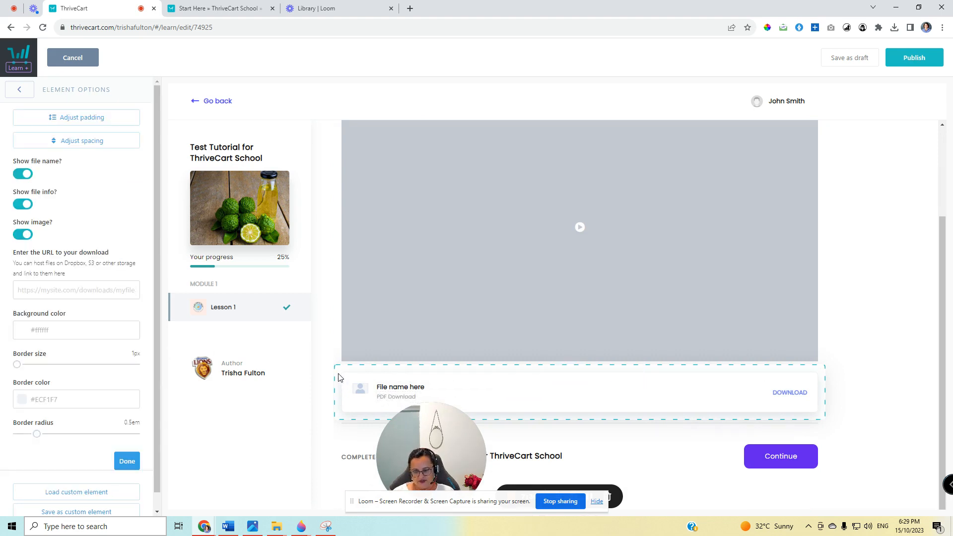
{"action": "left_click", "coordinate": [902, 383]}
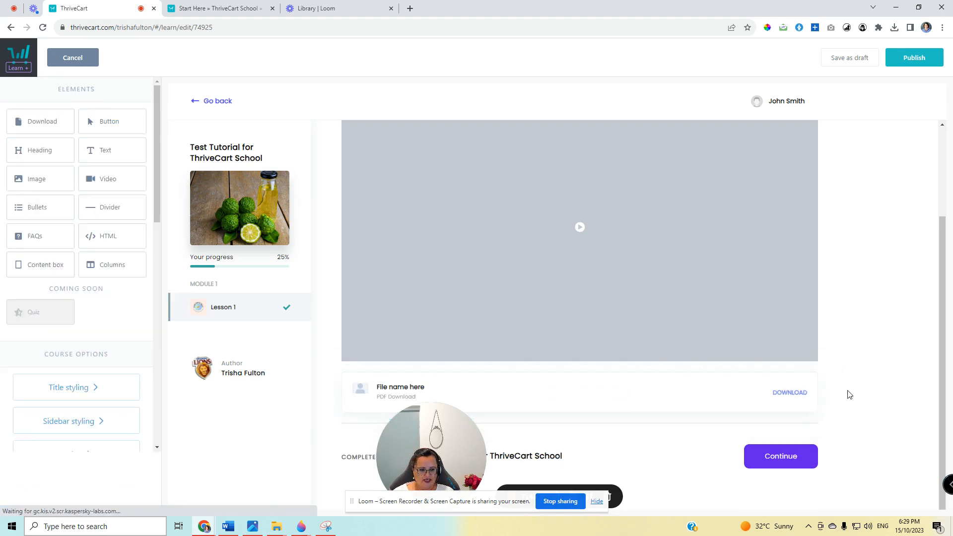
Set the download element's border colour to light green #5CF5B0.
{"action": "left_click", "coordinate": [744, 376]}
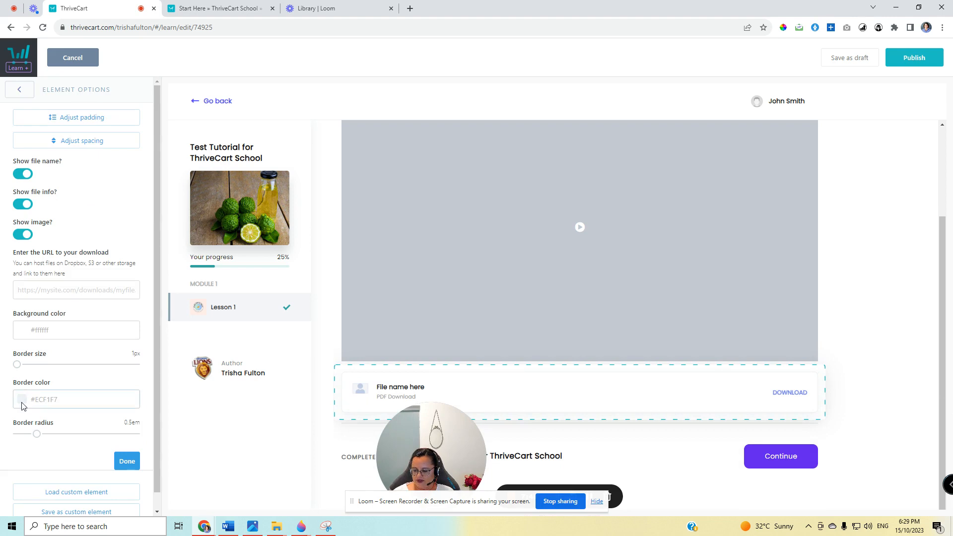
{"action": "scroll", "coordinate": [21, 406], "scroll_direction": "down", "scroll_amount": 1}
{"action": "scroll", "coordinate": [22, 405], "scroll_direction": "up", "scroll_amount": 1}
{"action": "left_click", "coordinate": [25, 401]}
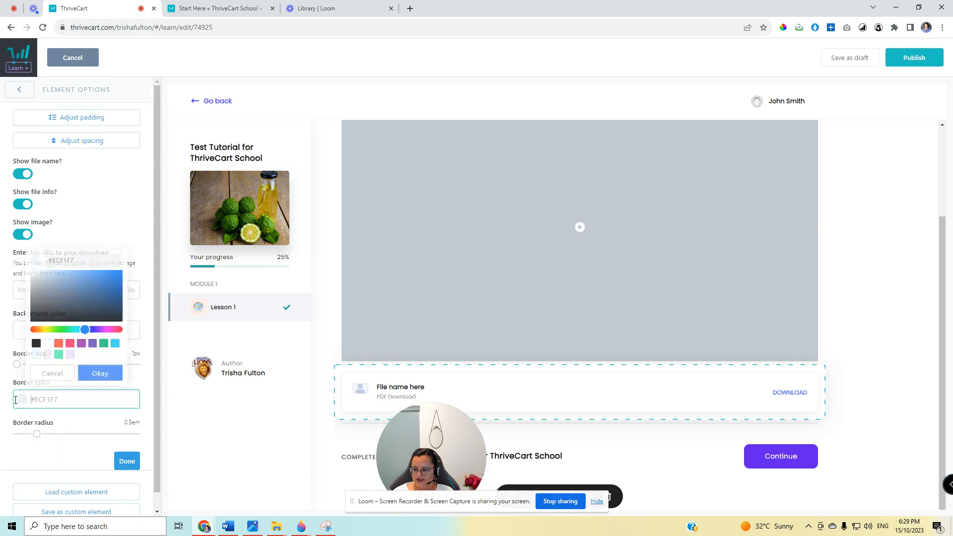
{"action": "left_click", "coordinate": [57, 355]}
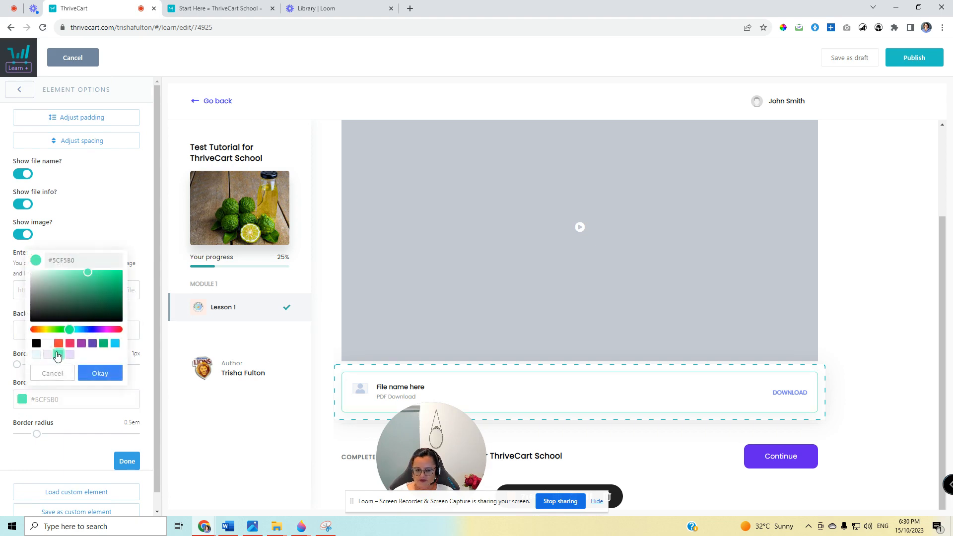
{"action": "left_click", "coordinate": [330, 341]}
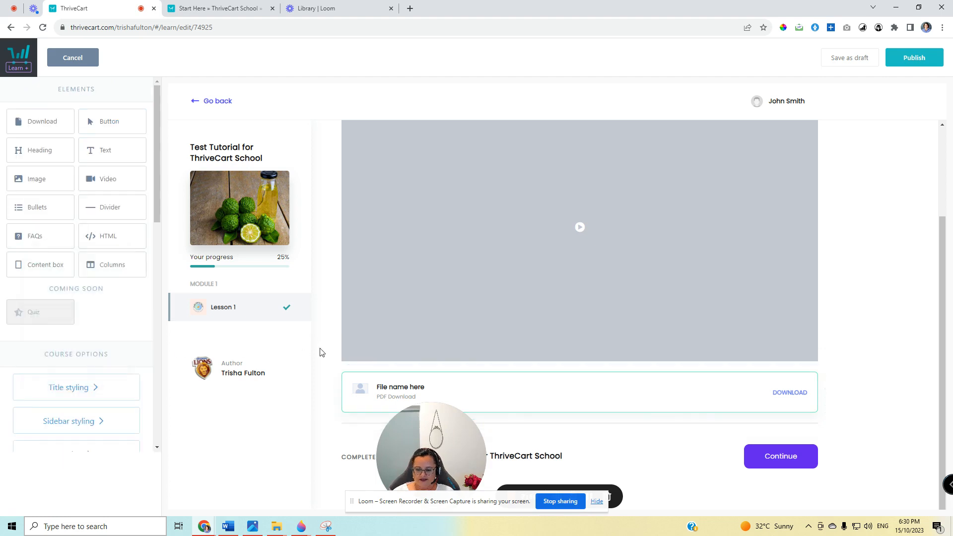
Insert a bullet list between the "Text instructions" paragraph and the video, and enlarge its font size.
{"action": "scroll", "coordinate": [347, 345], "scroll_direction": "up", "scroll_amount": 2}
{"action": "scroll", "coordinate": [368, 342], "scroll_direction": "down", "scroll_amount": 1}
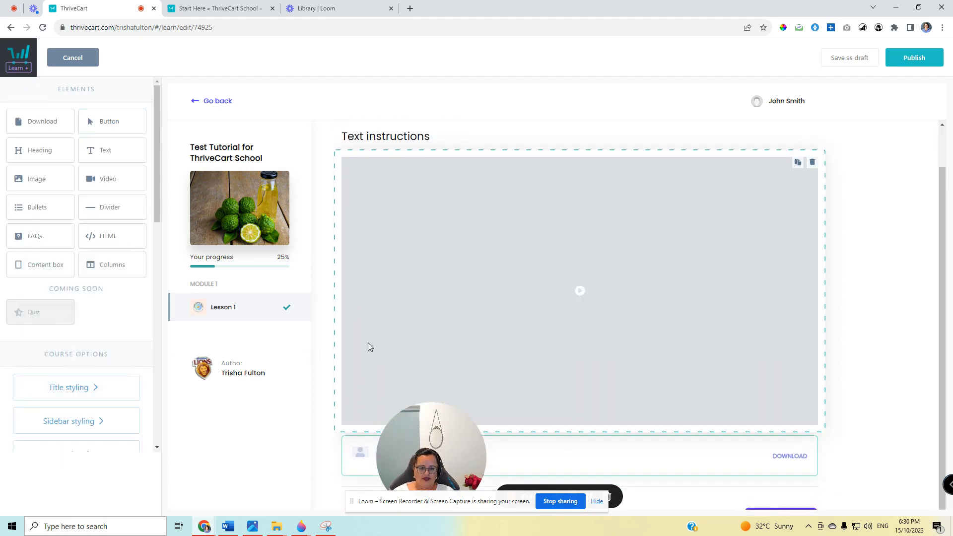
{"action": "scroll", "coordinate": [368, 342], "scroll_direction": "up", "scroll_amount": 1}
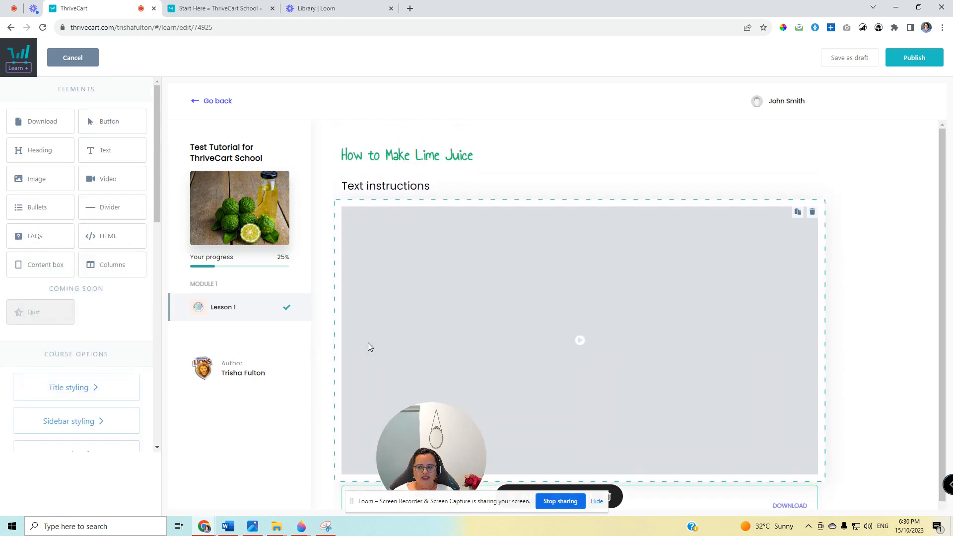
{"action": "left_click_drag", "start_coordinate": [35, 199], "coordinate": [380, 264]}
{"action": "left_click", "coordinate": [421, 212]}
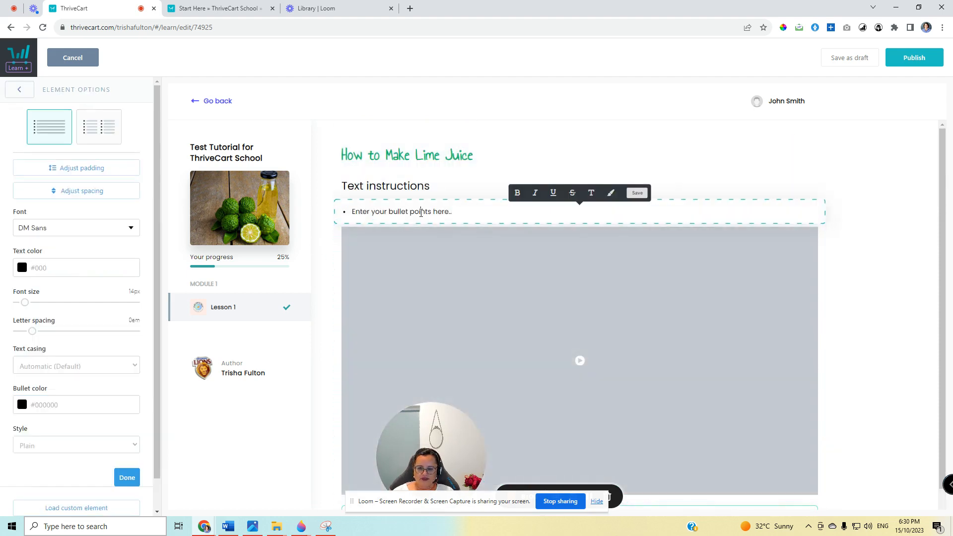
{"action": "triple_click", "coordinate": [421, 213]}
{"action": "left_click_drag", "start_coordinate": [31, 304], "coordinate": [30, 309]}
{"action": "left_click", "coordinate": [127, 478]}
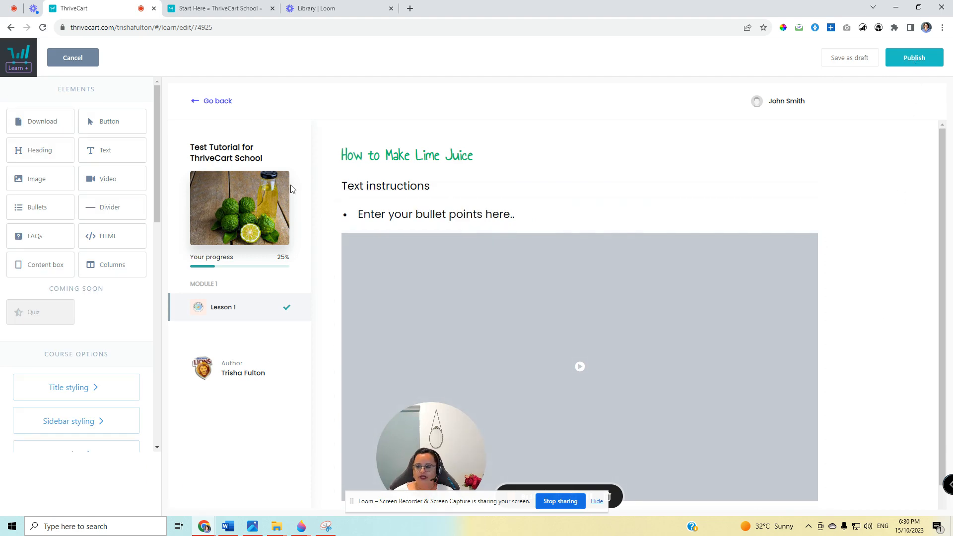
Insert an image element below the "How to Make Lime Juice" heading, uploading Berg.JPG from the New folder in Downloads.
{"action": "left_click_drag", "start_coordinate": [301, 212], "coordinate": [372, 199]}
{"action": "left_click", "coordinate": [486, 236]}
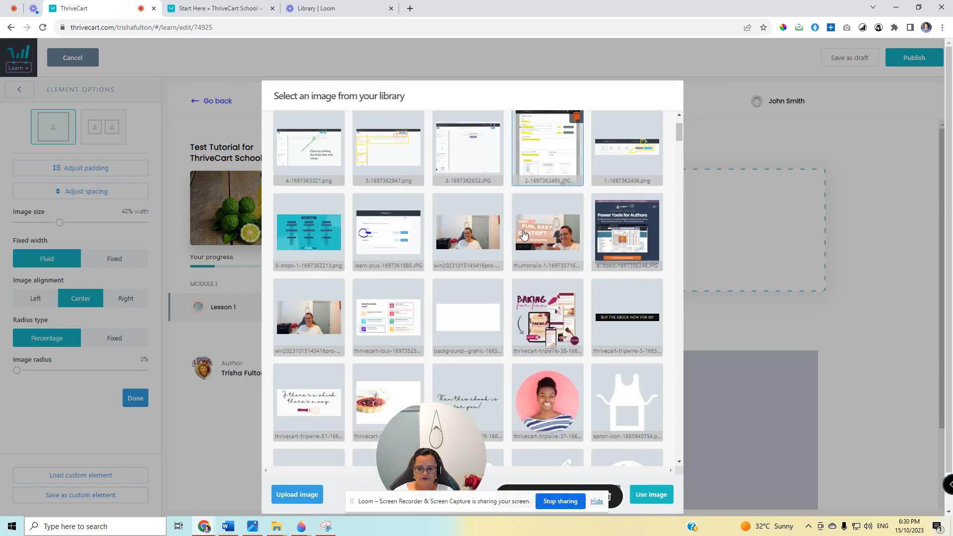
{"action": "left_click", "coordinate": [297, 495]}
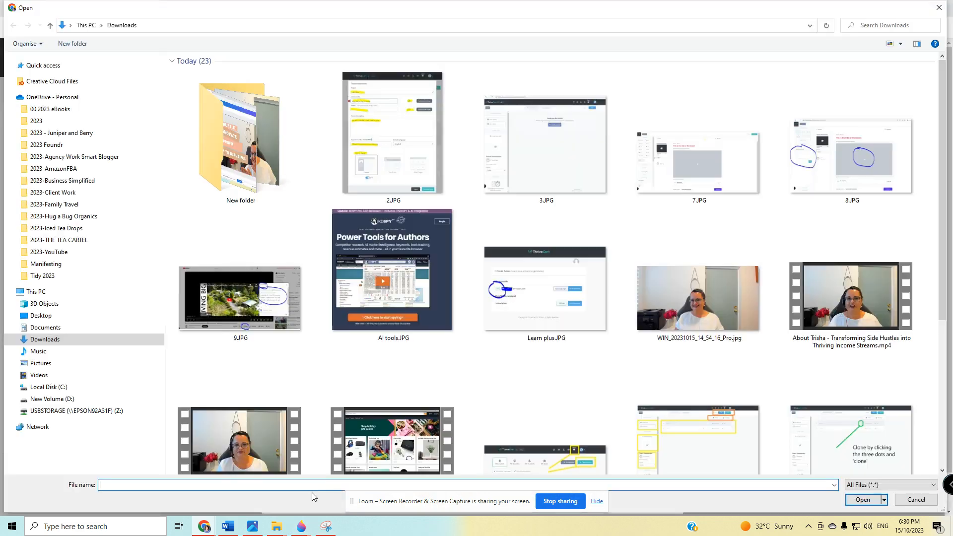
{"action": "double_click", "coordinate": [241, 139]}
{"action": "scroll", "coordinate": [426, 287], "scroll_direction": "down", "scroll_amount": 10}
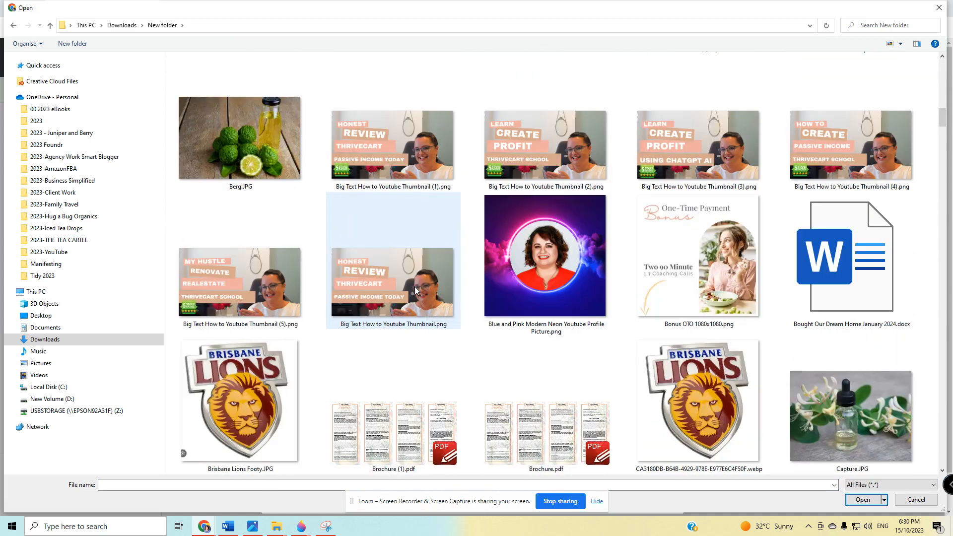
{"action": "left_click", "coordinate": [241, 139]}
{"action": "left_click", "coordinate": [864, 500]}
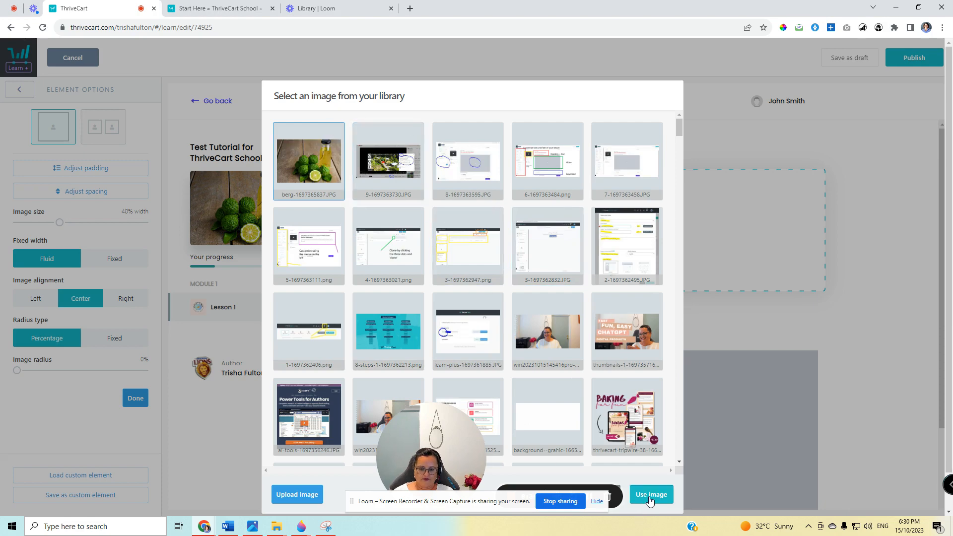
{"action": "left_click", "coordinate": [648, 504]}
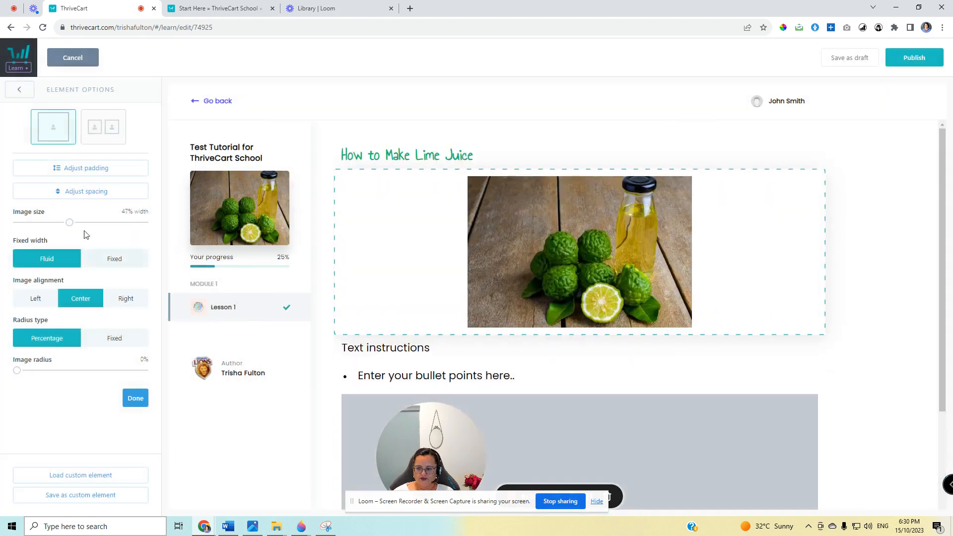
Enlarge the new lime image to 100% width and review how it sits in the lesson.
{"action": "left_click_drag", "start_coordinate": [69, 222], "coordinate": [146, 224]}
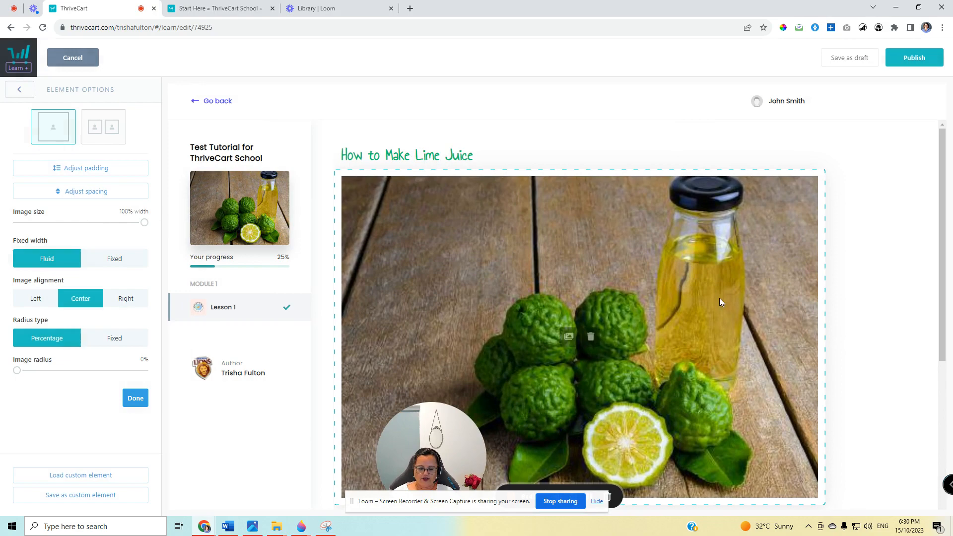
{"action": "left_click", "coordinate": [870, 300]}
{"action": "scroll", "coordinate": [872, 300], "scroll_direction": "down", "scroll_amount": 3}
{"action": "scroll", "coordinate": [873, 300], "scroll_direction": "up", "scroll_amount": 3}
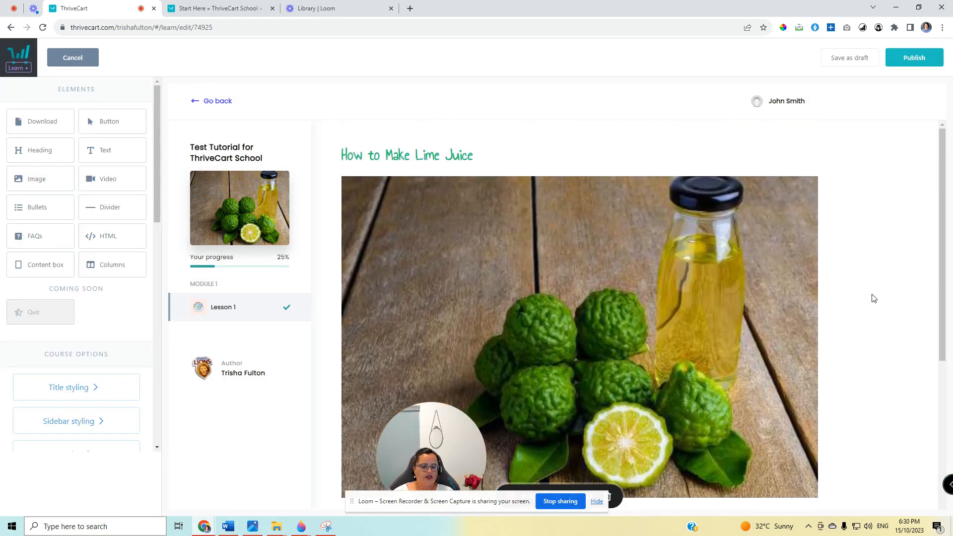
{"action": "scroll", "coordinate": [871, 297], "scroll_direction": "down", "scroll_amount": 4}
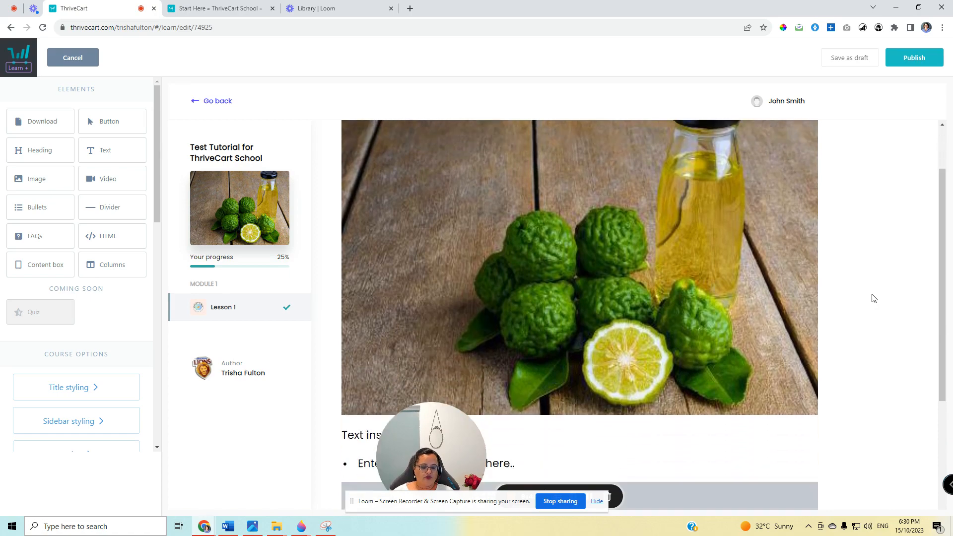
{"action": "scroll", "coordinate": [528, 266], "scroll_direction": "up", "scroll_amount": 4}
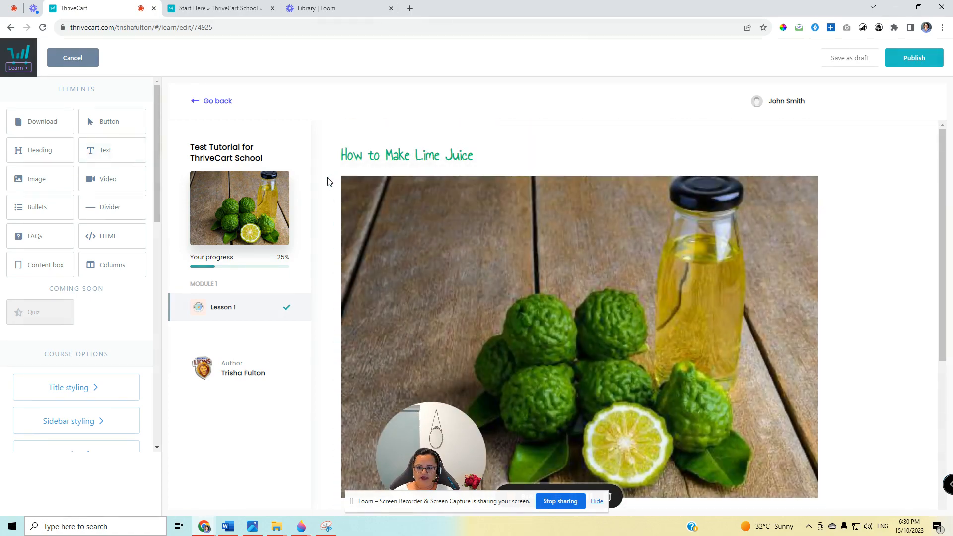
Insert a text element between the heading and the large image, using the image-left layout with the uploaded berg lime photo.
{"action": "left_click_drag", "start_coordinate": [117, 154], "coordinate": [389, 182]}
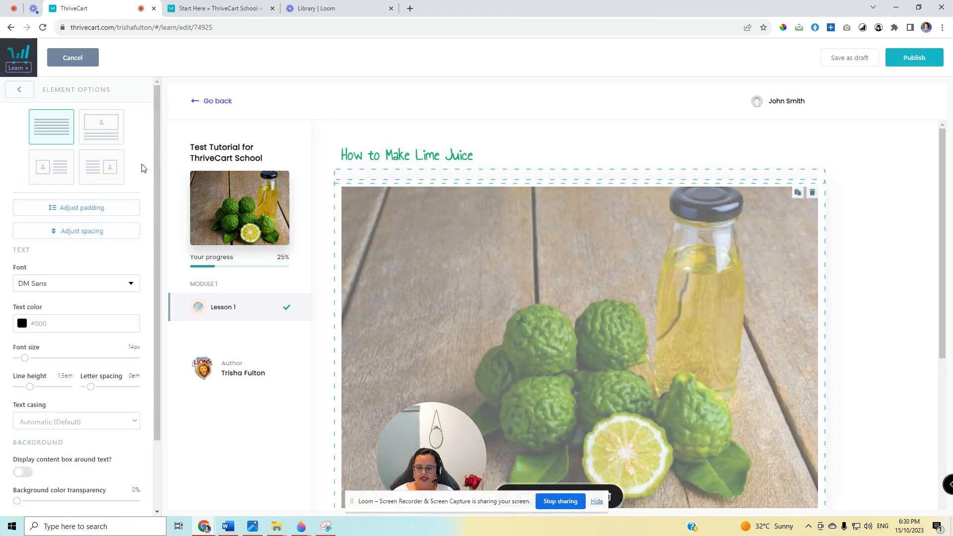
{"action": "left_click", "coordinate": [67, 169]}
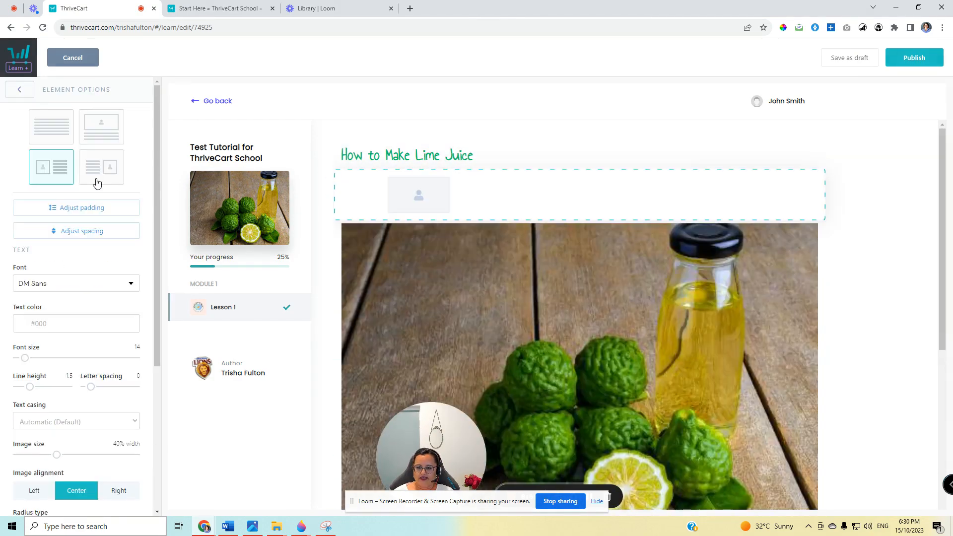
{"action": "left_click", "coordinate": [420, 196]}
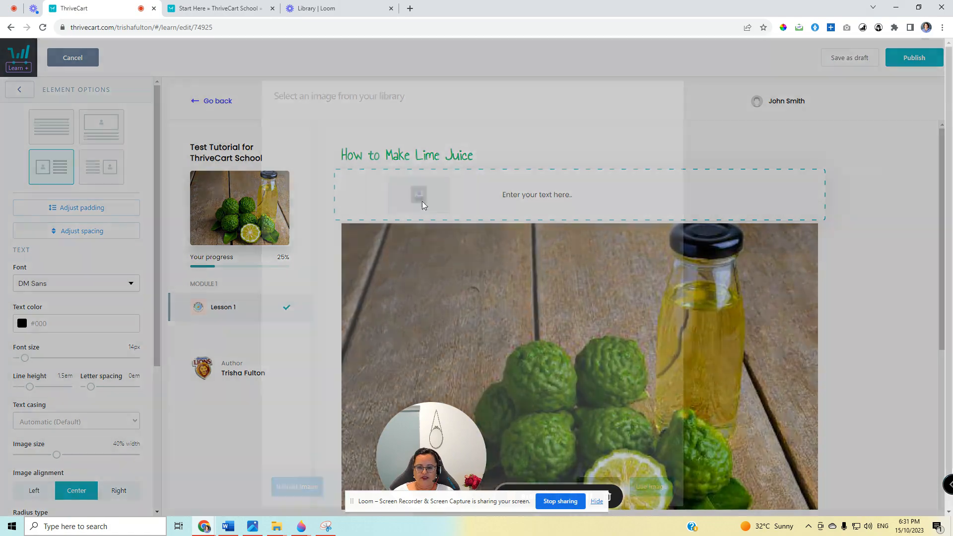
{"action": "left_click", "coordinate": [293, 191]}
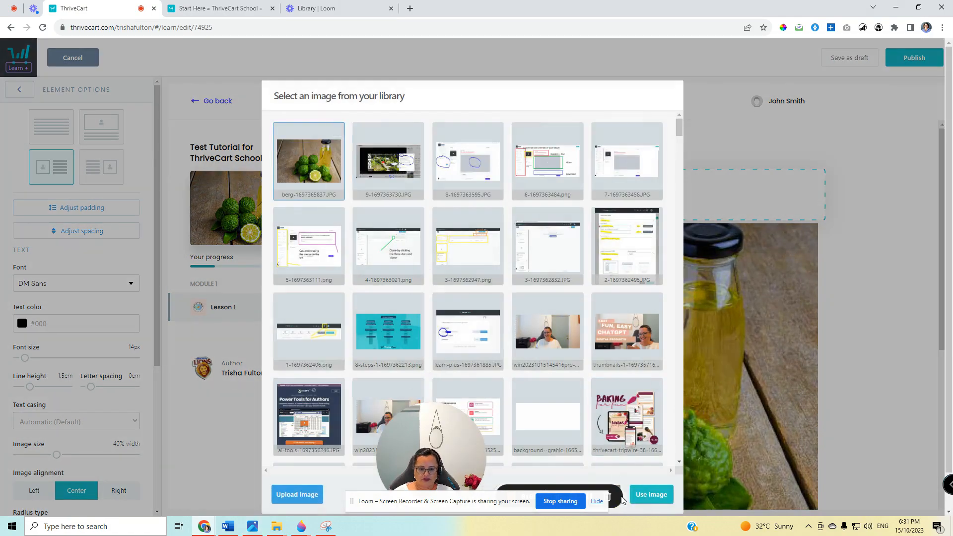
{"action": "left_click", "coordinate": [652, 494]}
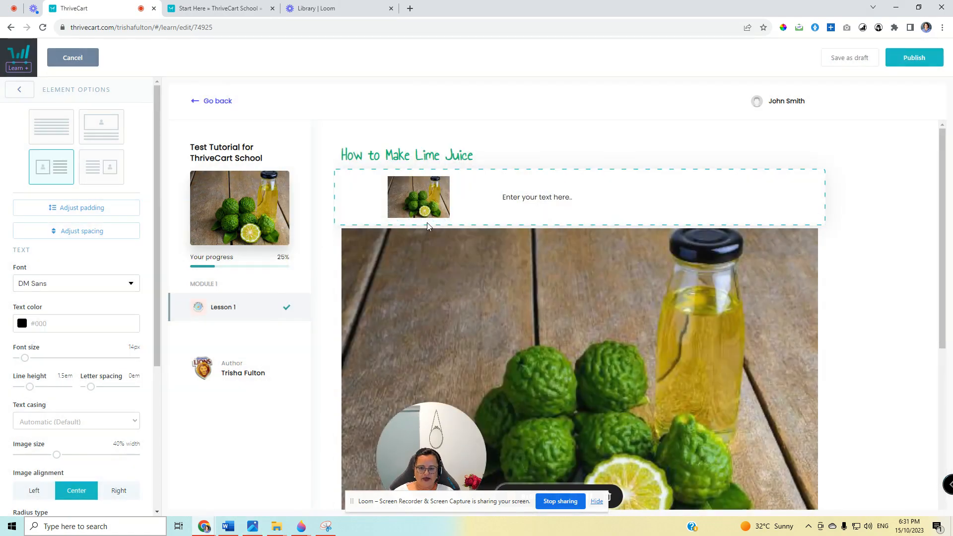
{"action": "left_click", "coordinate": [428, 198]}
{"action": "key", "text": "Escape"}
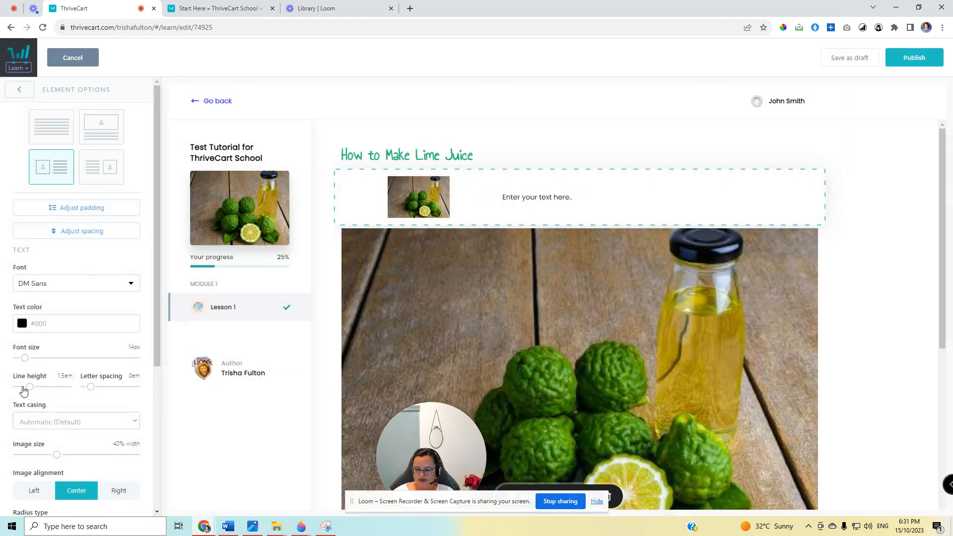
Set the image-and-text element's image size to 100% width and its text font size to 22 px.
{"action": "left_click_drag", "start_coordinate": [56, 456], "coordinate": [139, 455]}
{"action": "left_click", "coordinate": [539, 233]}
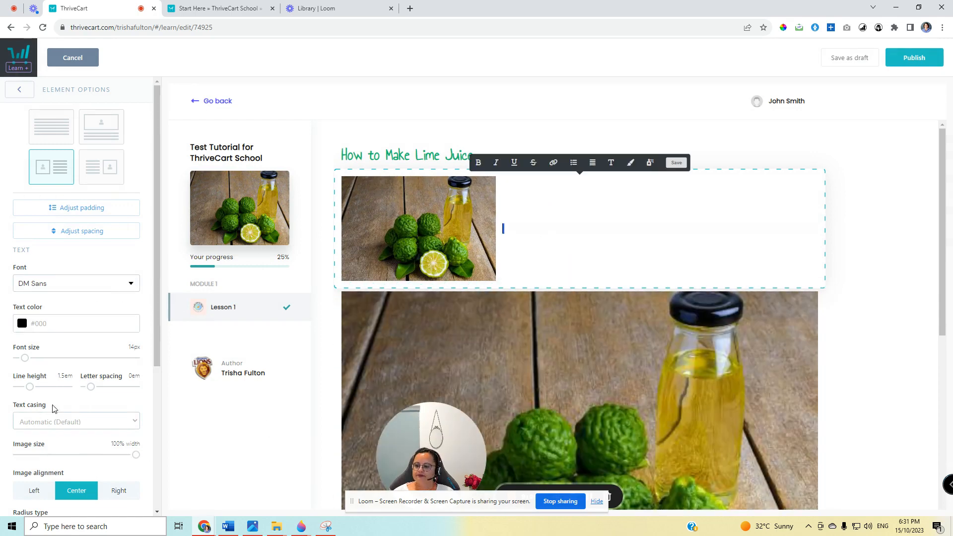
{"action": "left_click_drag", "start_coordinate": [28, 365], "coordinate": [31, 365]}
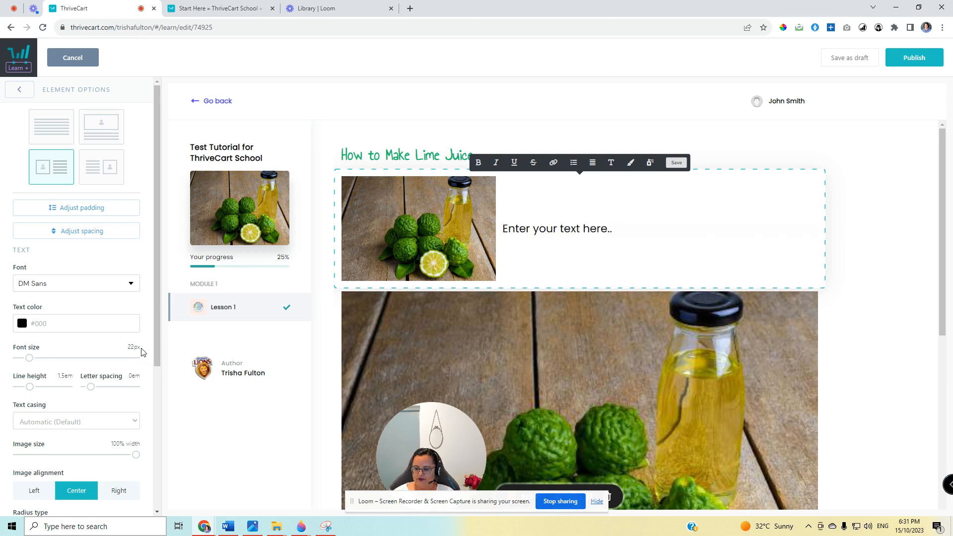
{"action": "left_click", "coordinate": [870, 266]}
Review the finished Lesson 1 layout and publish the lesson.
{"action": "scroll", "coordinate": [837, 388], "scroll_direction": "down", "scroll_amount": 2}
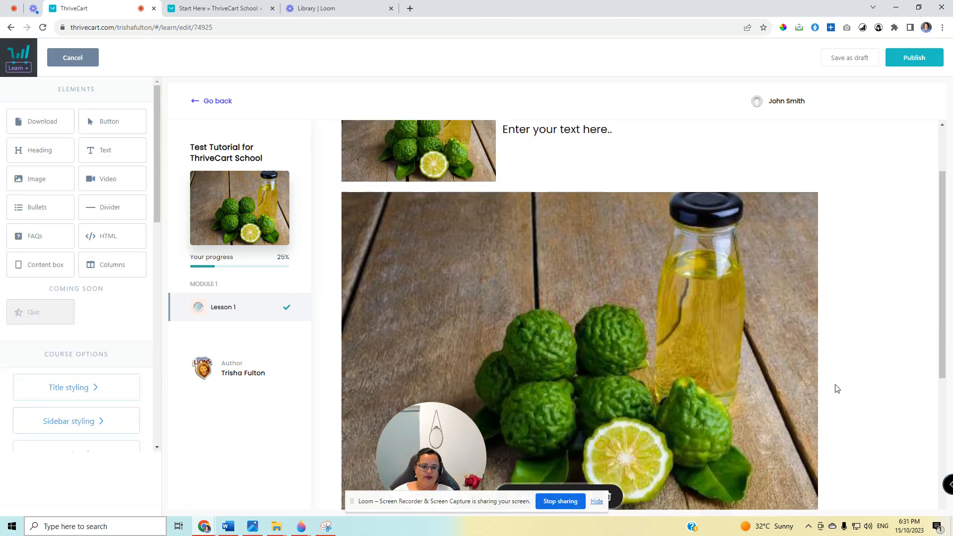
{"action": "scroll", "coordinate": [837, 389], "scroll_direction": "up", "scroll_amount": 2}
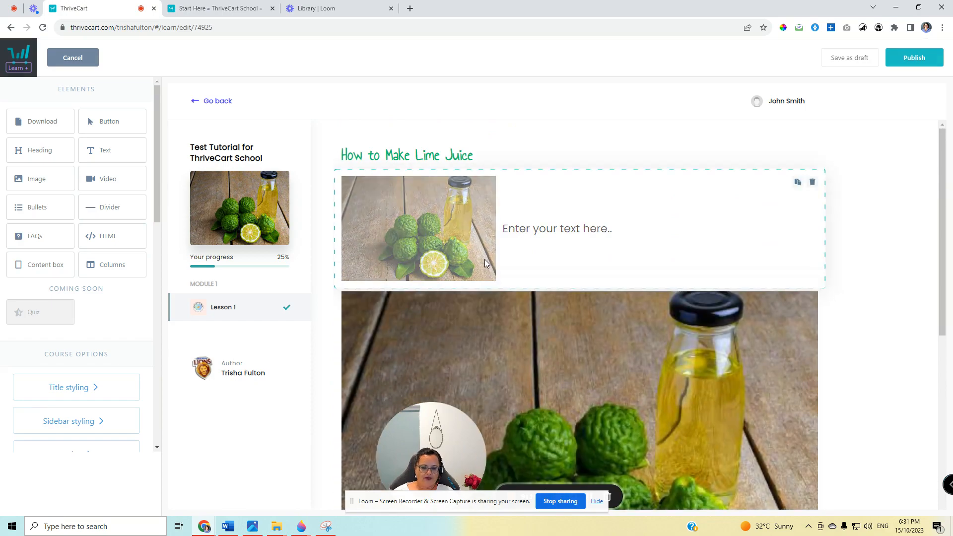
{"action": "scroll", "coordinate": [703, 427], "scroll_direction": "down", "scroll_amount": 6}
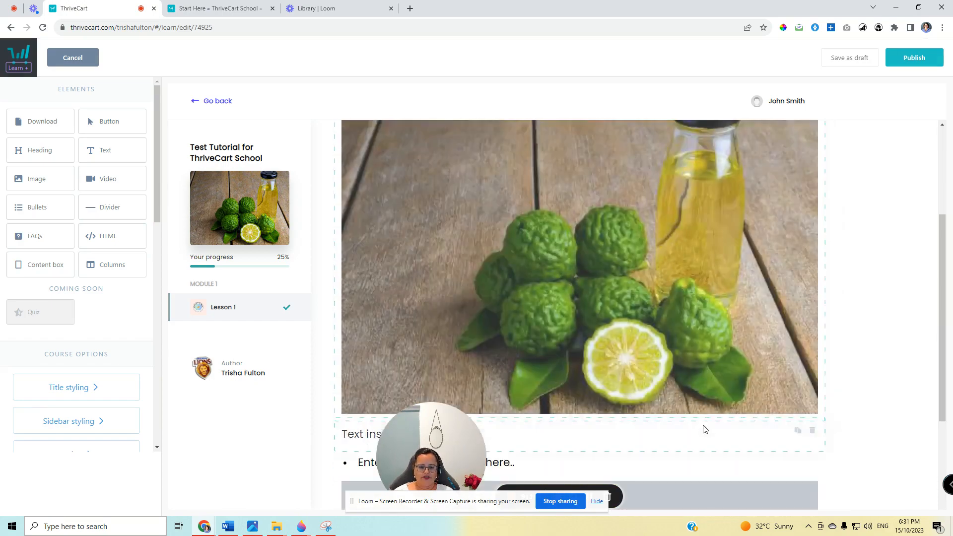
{"action": "scroll", "coordinate": [705, 429], "scroll_direction": "up", "scroll_amount": 6}
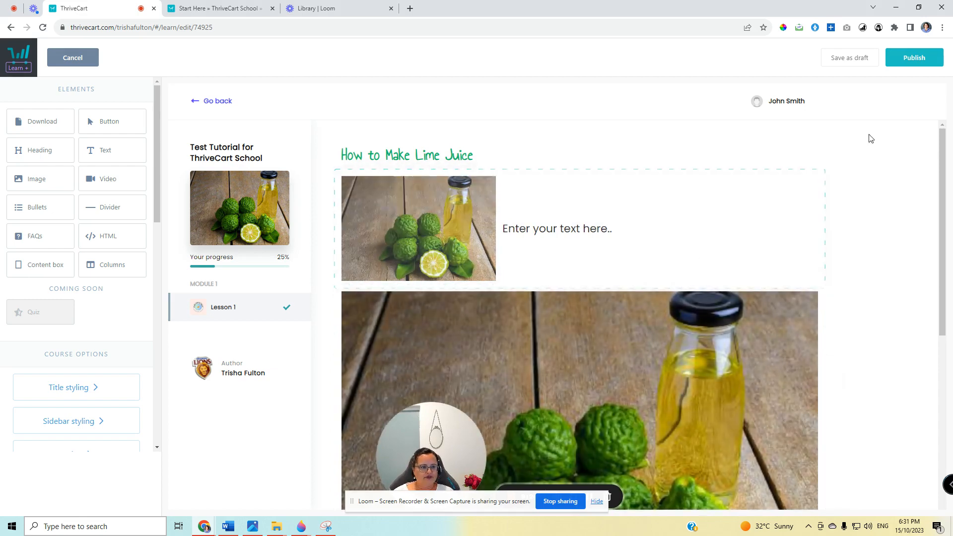
{"action": "left_click", "coordinate": [912, 57]}
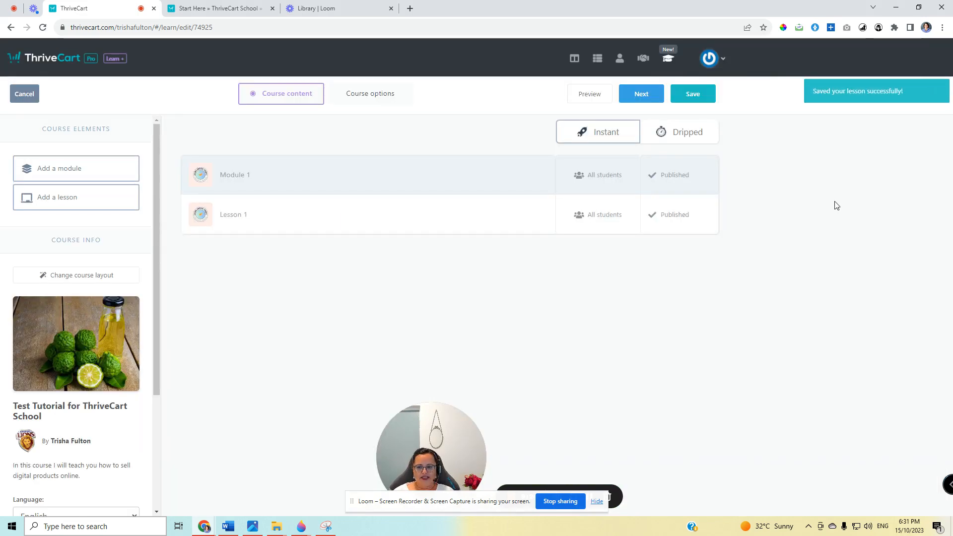
Rename Module 1 as "Template for Module and Lesson".
{"action": "mouse_move", "coordinate": [537, 181]}
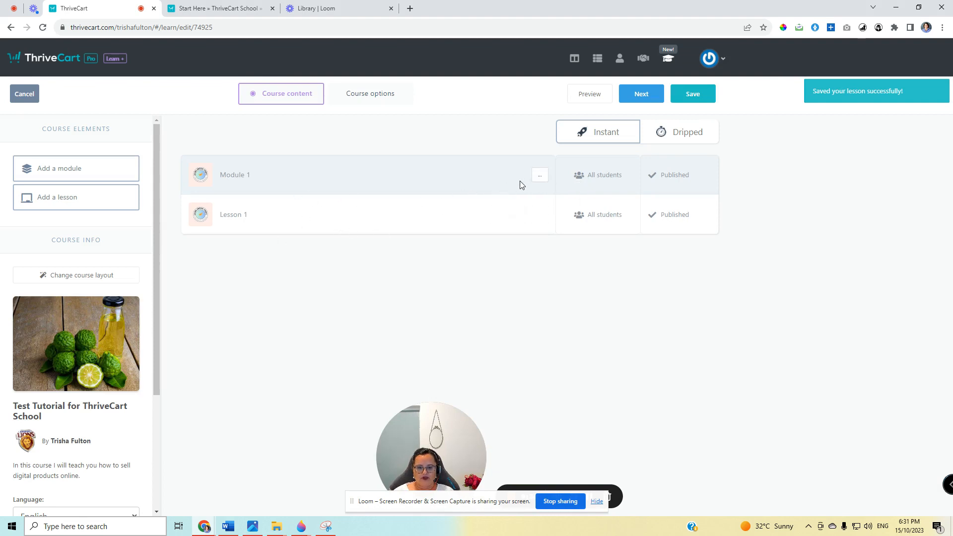
{"action": "left_click", "coordinate": [251, 177]}
{"action": "key", "text": "ctrl+a"}
{"action": "type", "text": "T"}
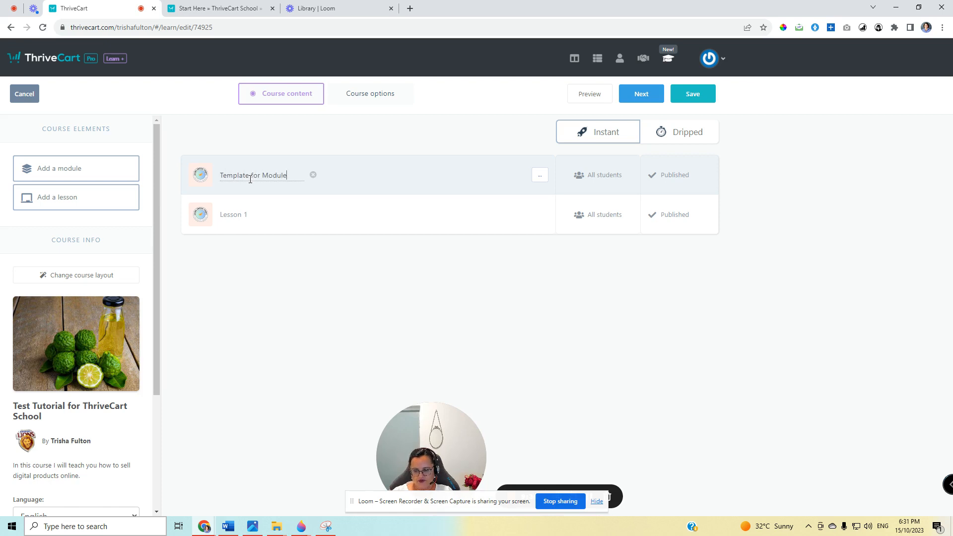
{"action": "type", "text": "emplate for Module and Lesson"}
{"action": "key", "text": "Return"}
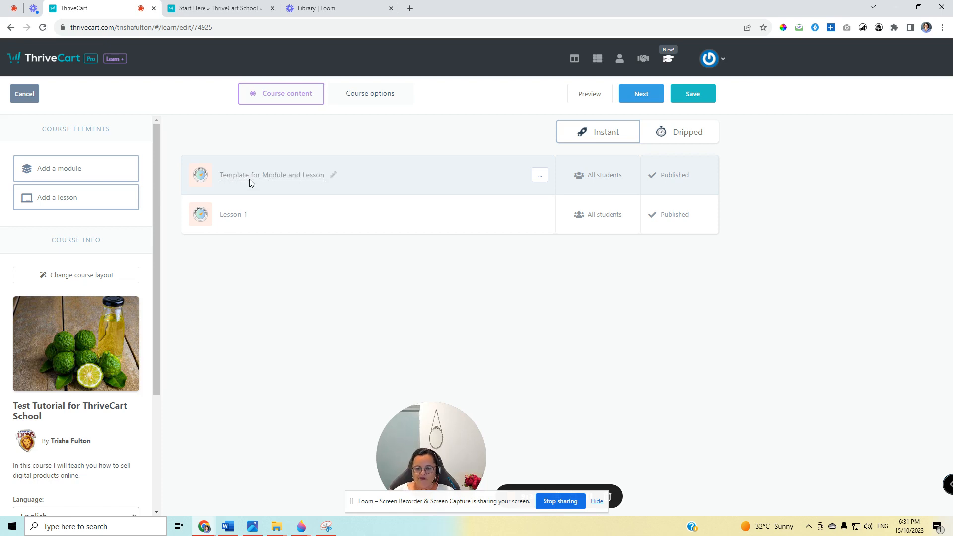
Clone the template module and rename the copy "Module 1".
{"action": "left_click", "coordinate": [540, 176]}
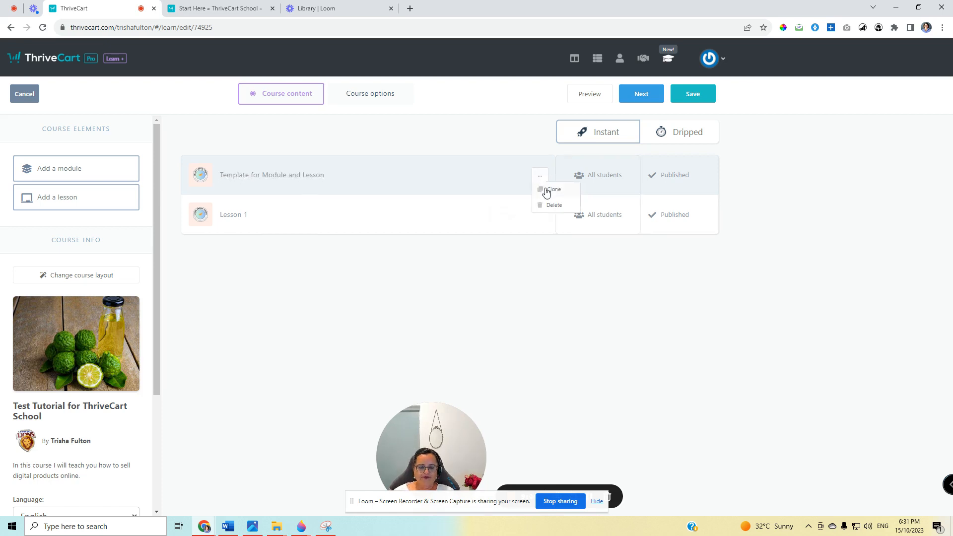
{"action": "left_click", "coordinate": [547, 192]}
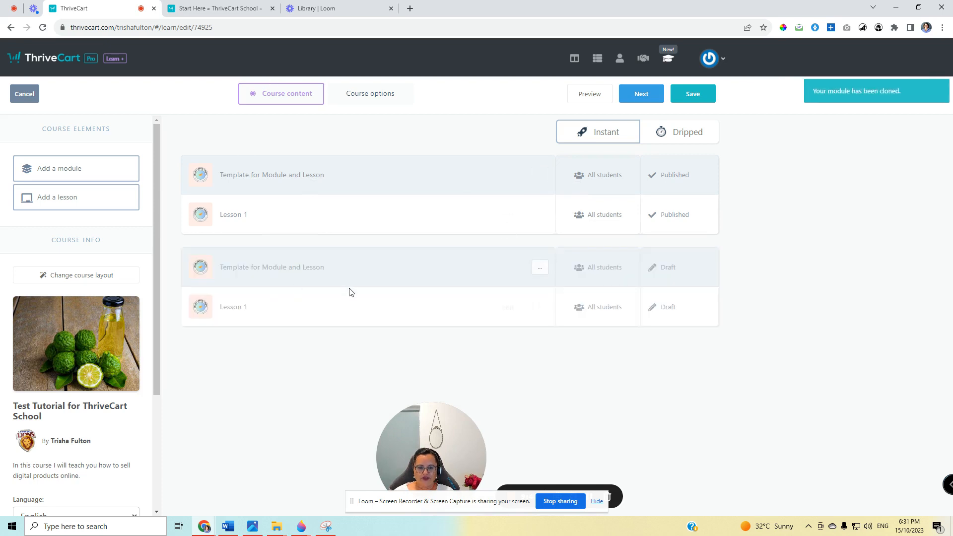
{"action": "left_click", "coordinate": [262, 271]}
{"action": "key", "text": "ctrl+a"}
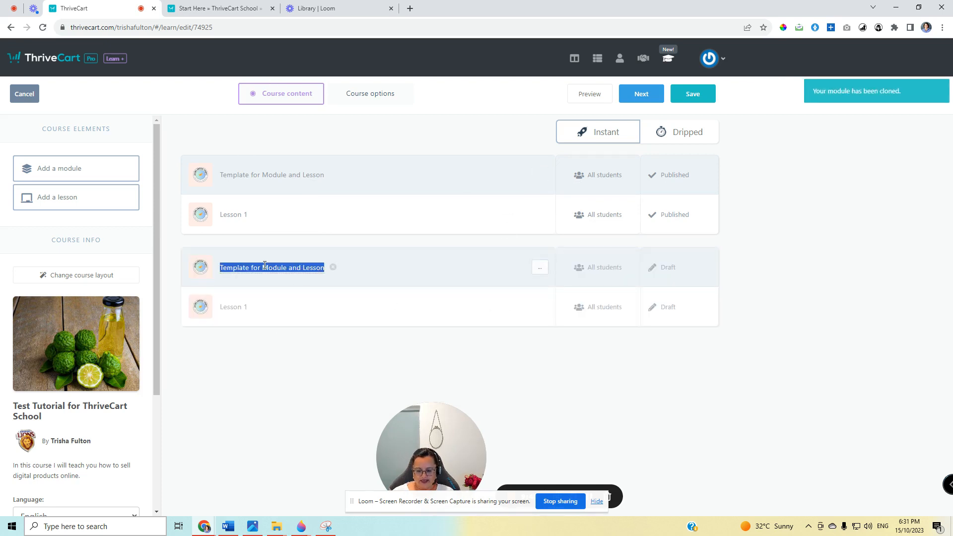
{"action": "type", "text": "Module 1"}
{"action": "key", "text": "Return"}
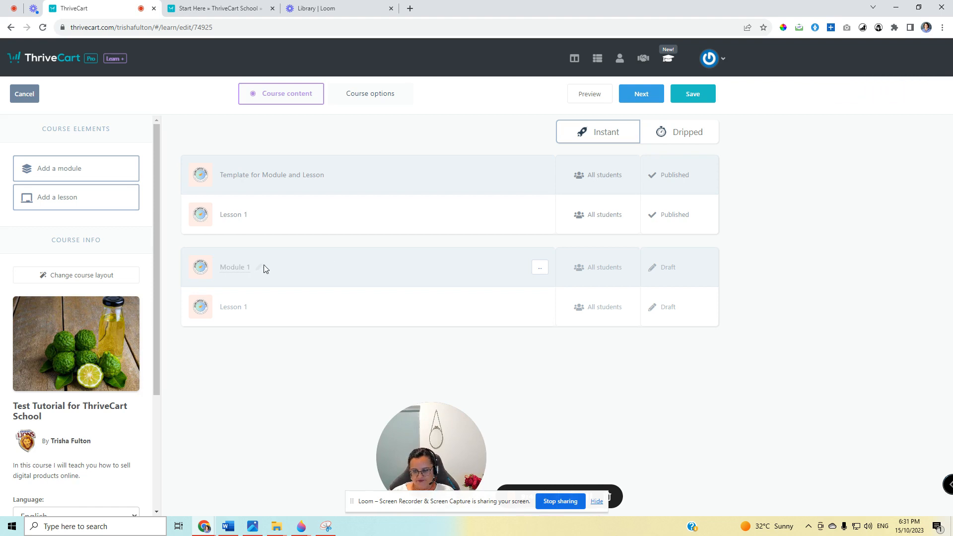
Rename the lesson in the cloned Module 1 as "Lime Juice Recipe".
{"action": "left_click", "coordinate": [240, 308]}
{"action": "key", "text": "ctrl+a"}
{"action": "type", "text": "L"}
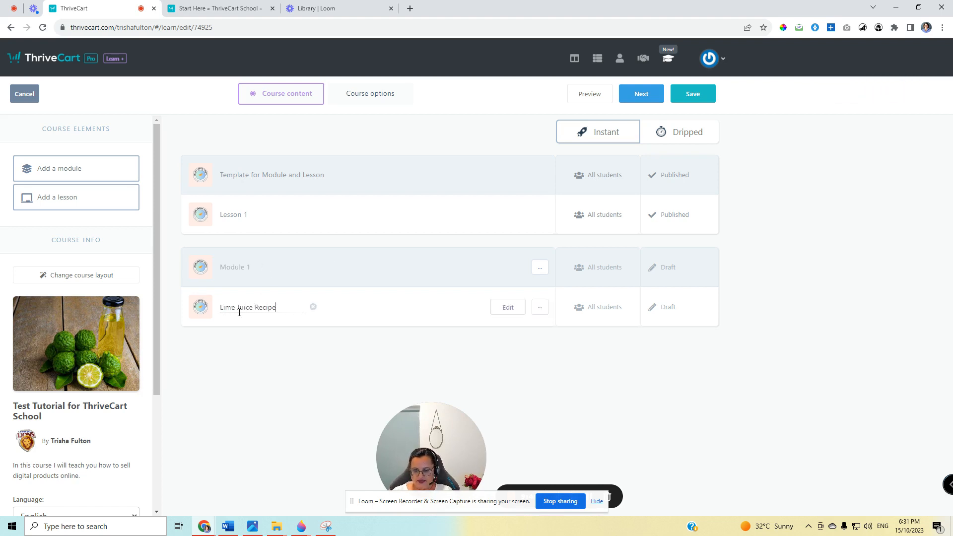
{"action": "key", "text": "Return"}
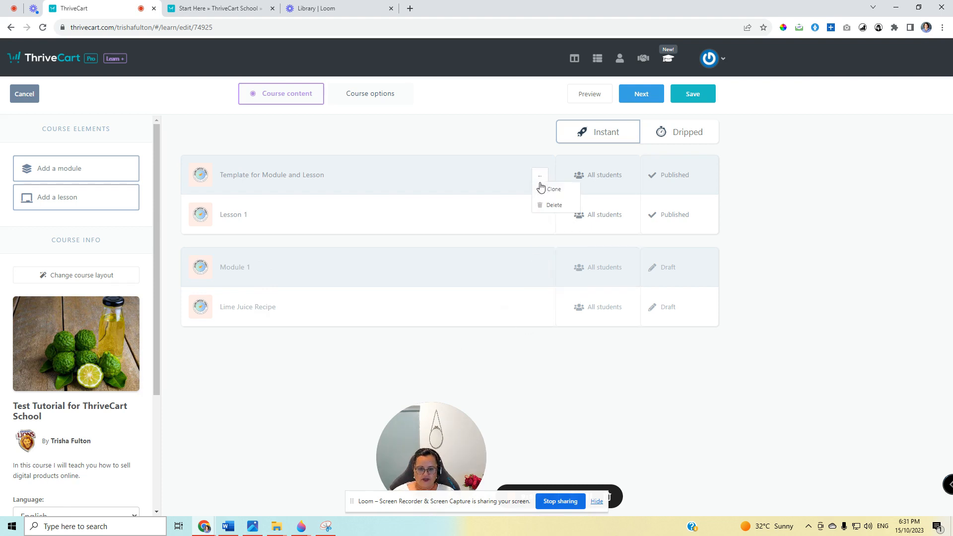
Clone the "Template for Module and Lesson" module again and rename this copy "Module 2".
{"action": "left_click", "coordinate": [548, 192]}
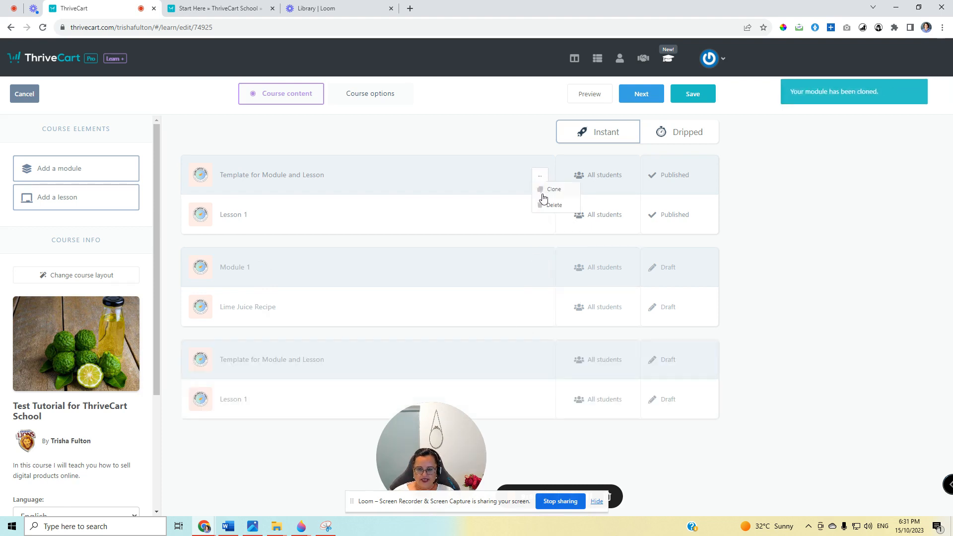
{"action": "left_click", "coordinate": [230, 361]}
{"action": "triple_click", "coordinate": [237, 363]}
{"action": "type", "text": "Modu"}
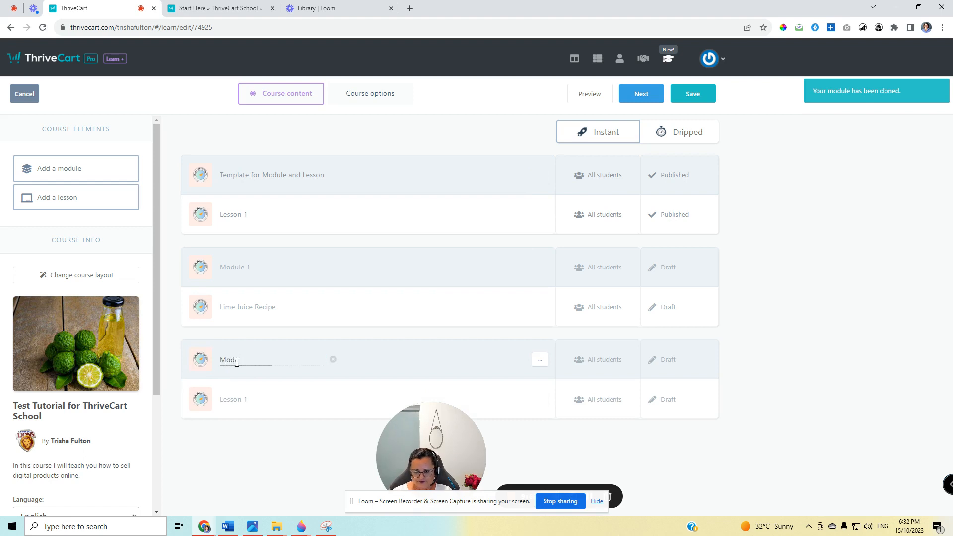
{"action": "type", "text": "le 2"}
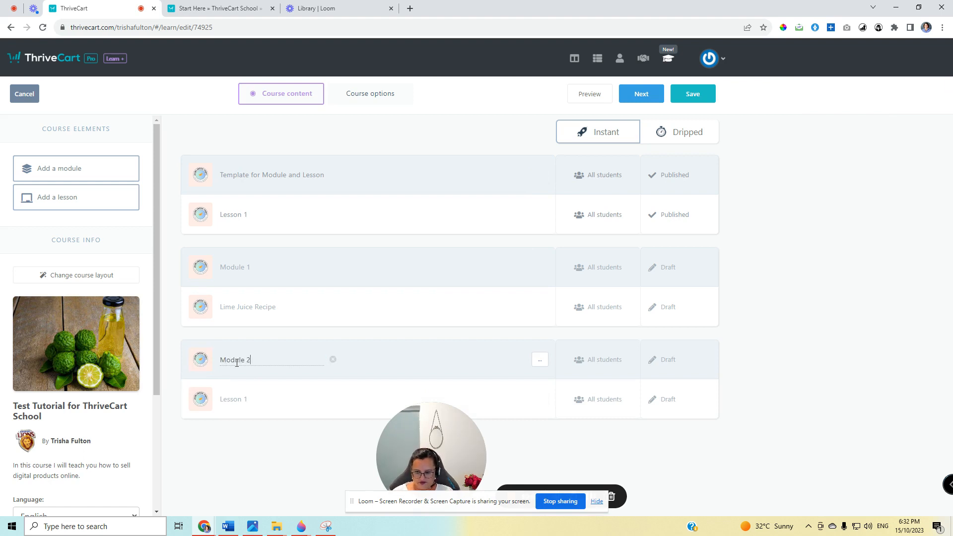
{"action": "key", "text": "Return"}
Rename the lesson in Module 2 as "Cocktail Recipes".
{"action": "left_click", "coordinate": [239, 406]}
{"action": "triple_click", "coordinate": [241, 402]}
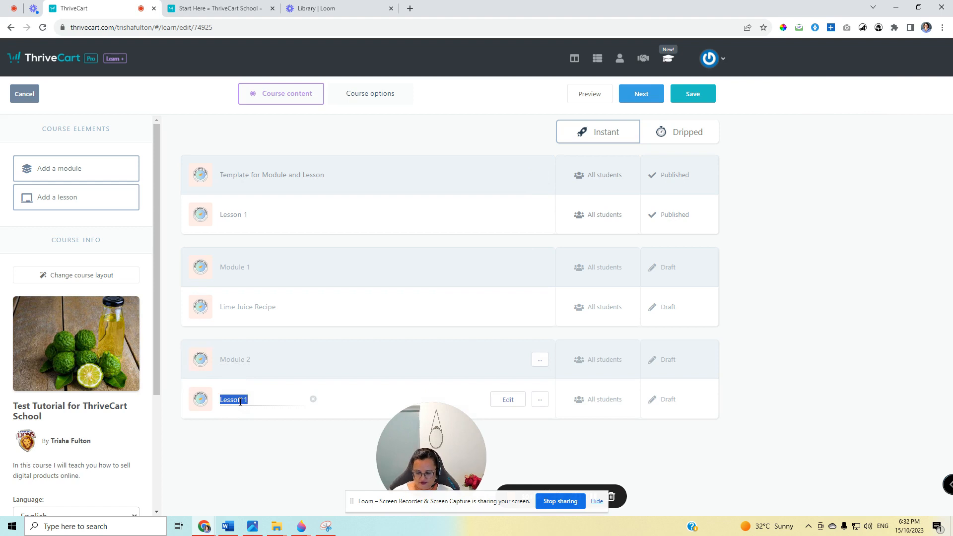
{"action": "type", "text": "Cocktail Recipes"}
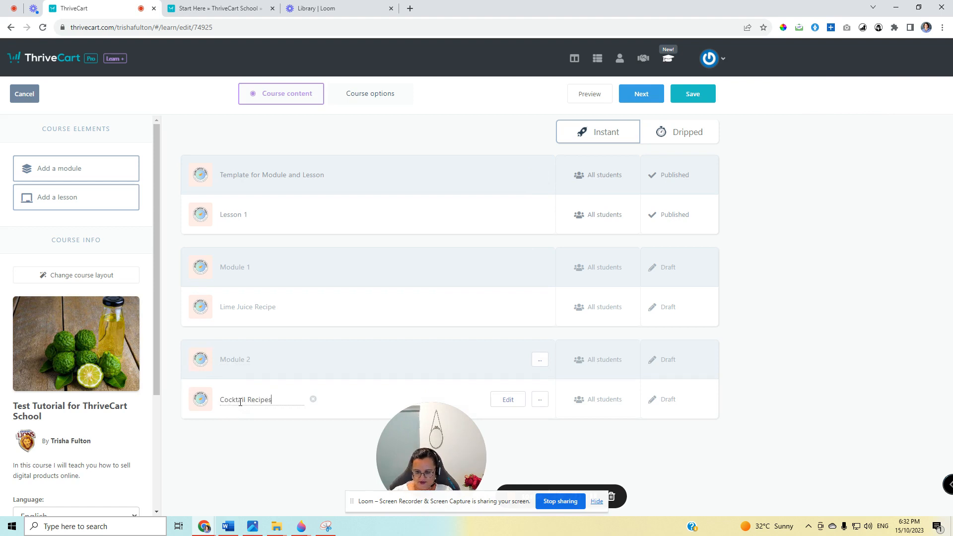
{"action": "key", "text": "Return"}
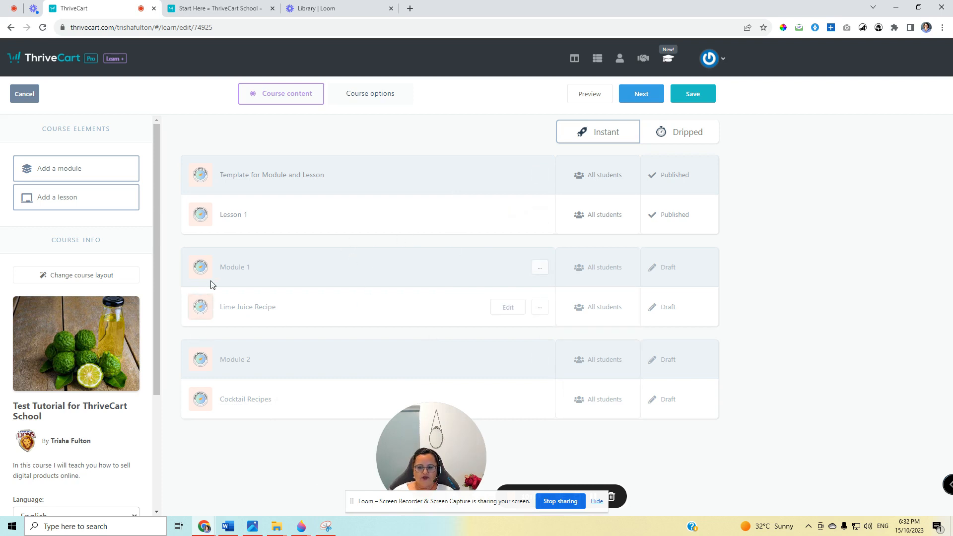
Publish Module 1 together with the draft lesson it contains.
{"action": "left_click", "coordinate": [666, 273]}
{"action": "left_click", "coordinate": [480, 124]}
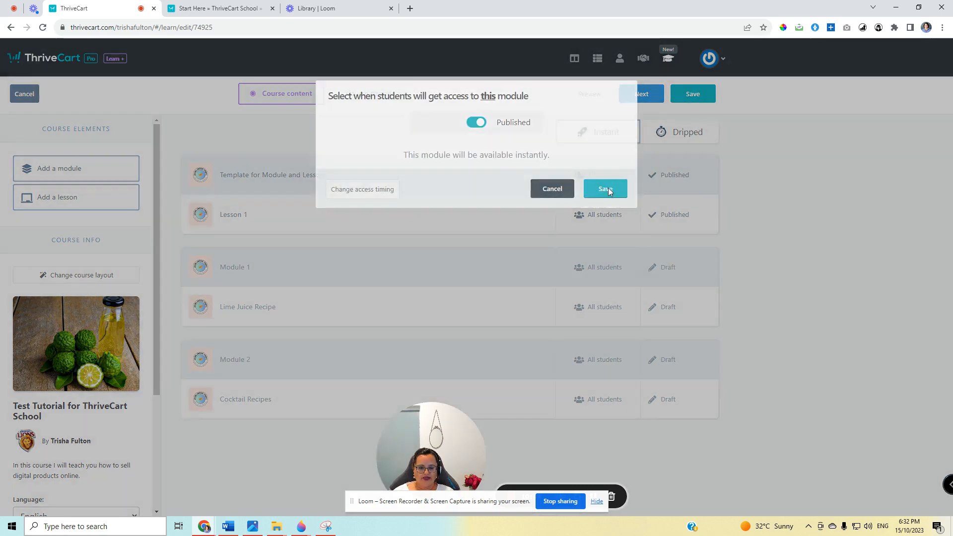
{"action": "left_click", "coordinate": [609, 187]}
{"action": "left_click", "coordinate": [541, 161]}
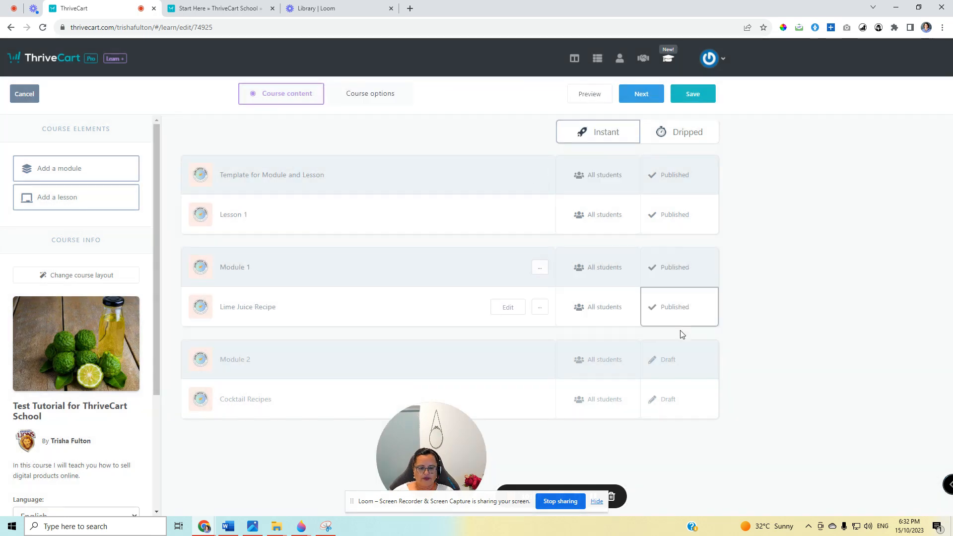
Publish Module 2 together with its draft lesson, and save the course while continuing to edit it.
{"action": "left_click", "coordinate": [670, 365]}
{"action": "left_click", "coordinate": [481, 124]}
{"action": "left_click", "coordinate": [605, 188]}
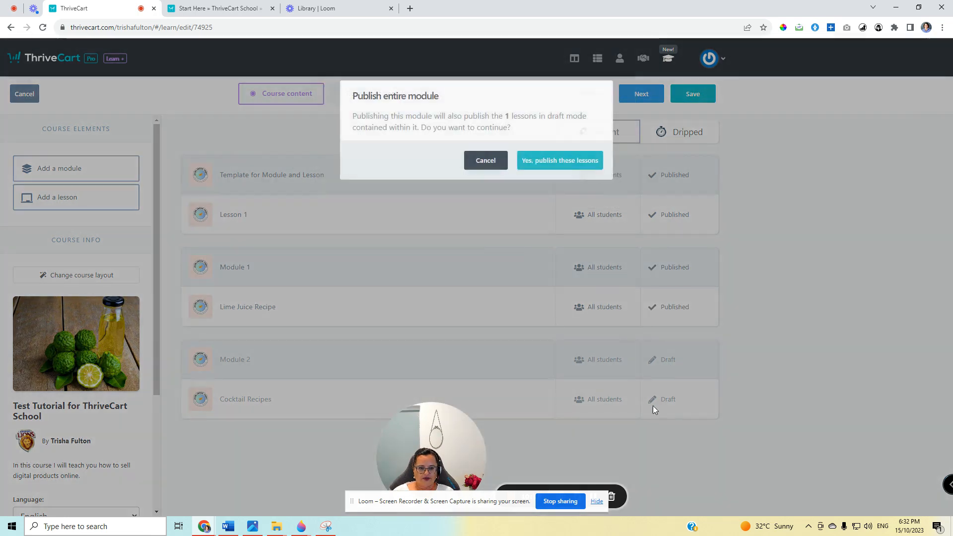
{"action": "left_click", "coordinate": [566, 165]}
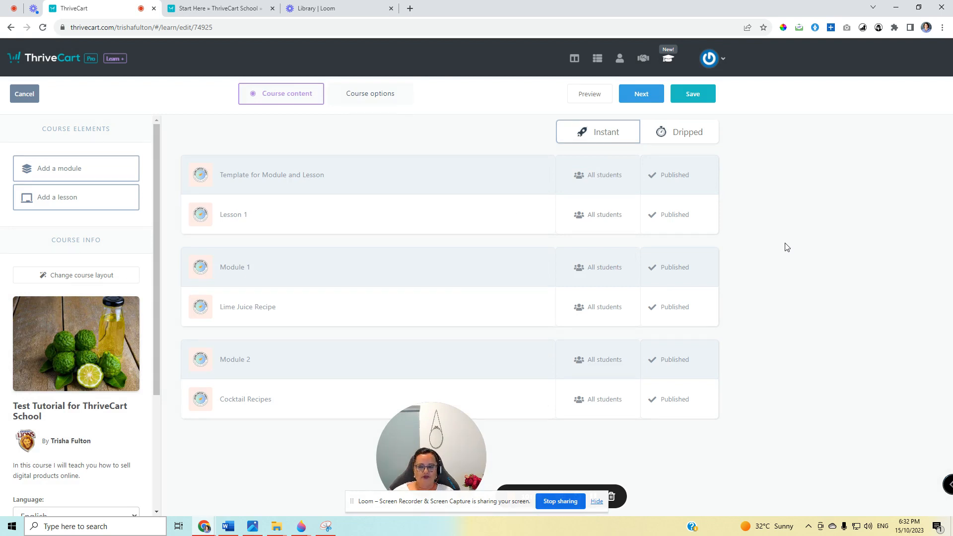
{"action": "left_click", "coordinate": [694, 95]}
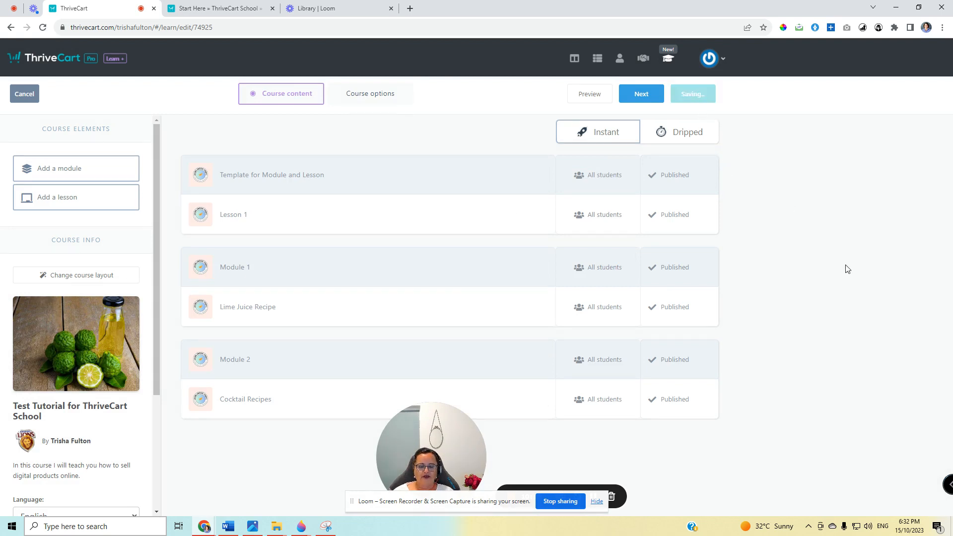
{"action": "left_click", "coordinate": [498, 214]}
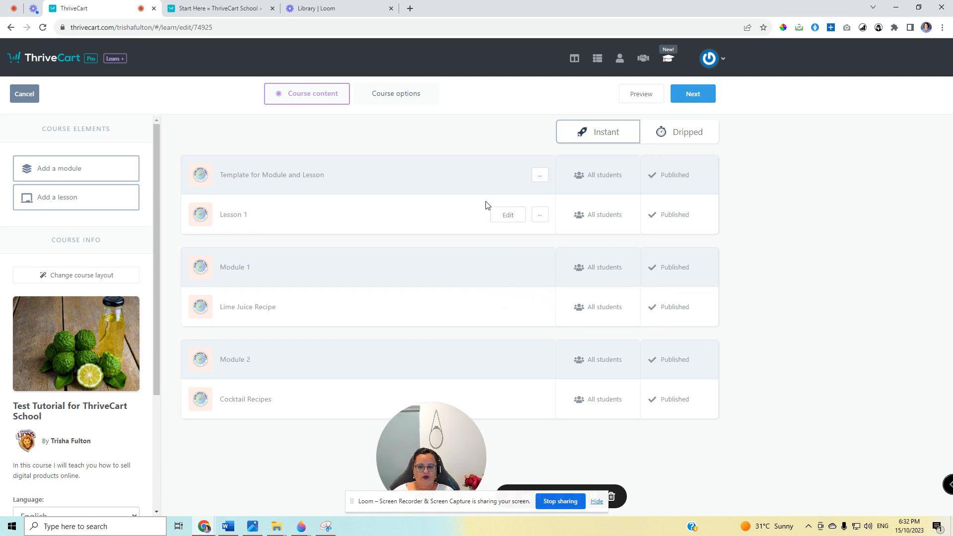
Open the Cocktail Recipes lesson for editing and delete the large lime image below the small one.
{"action": "left_click", "coordinate": [510, 401]}
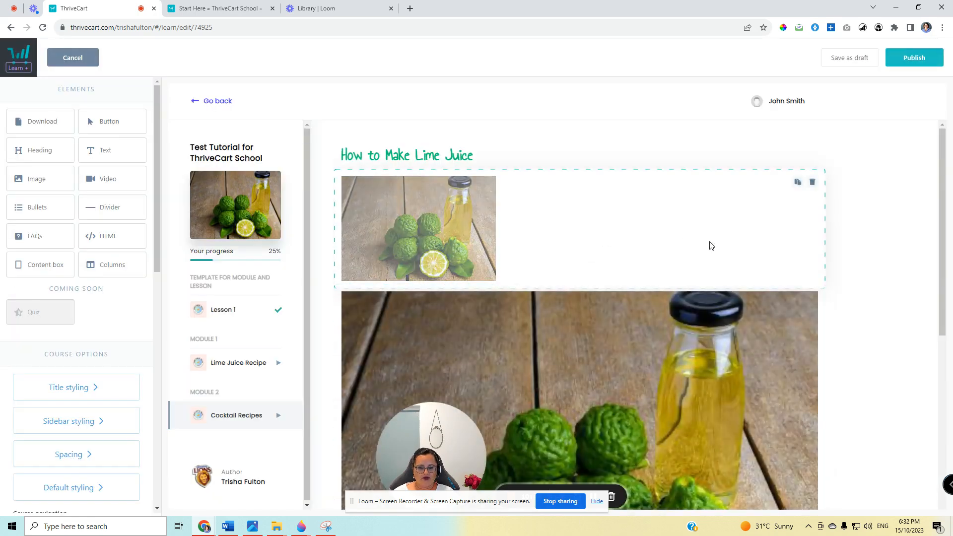
{"action": "left_click", "coordinate": [813, 297]}
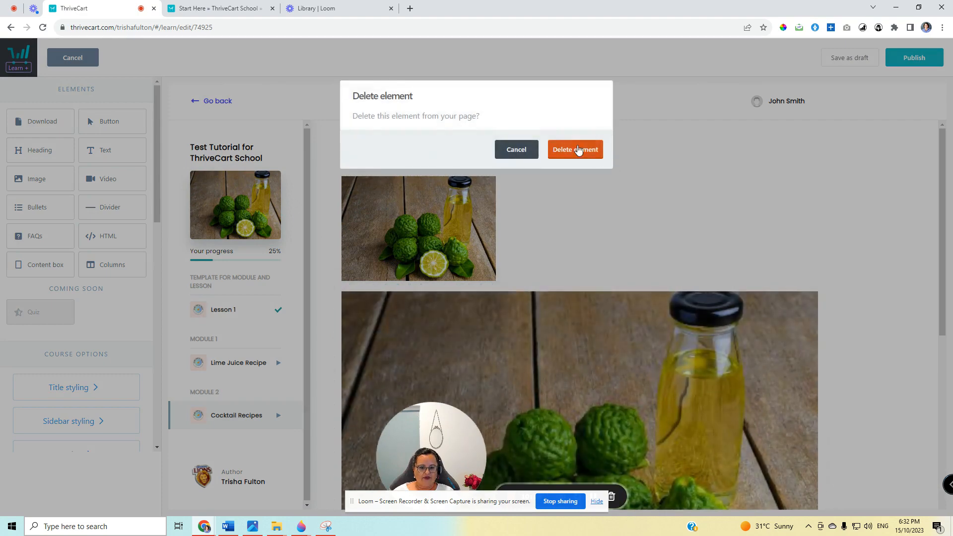
{"action": "left_click", "coordinate": [579, 150]}
{"action": "scroll", "coordinate": [674, 372], "scroll_direction": "down", "scroll_amount": 4}
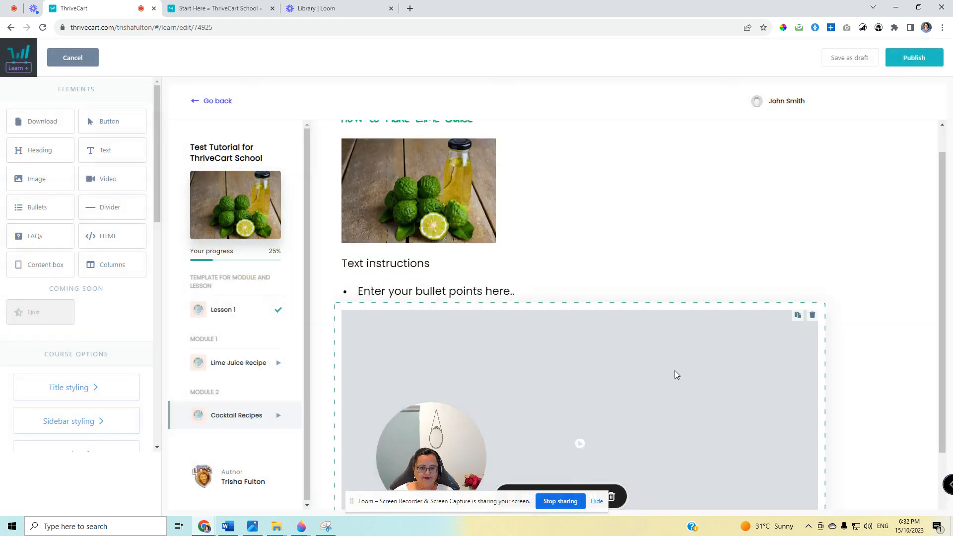
{"action": "scroll", "coordinate": [675, 370], "scroll_direction": "up", "scroll_amount": 4}
Search the web in a new browser tab for "youtube lime cocktail recipe video" and open "The BEST Lime Tom Collins You Can Make At Home".
{"action": "left_click", "coordinate": [410, 8]}
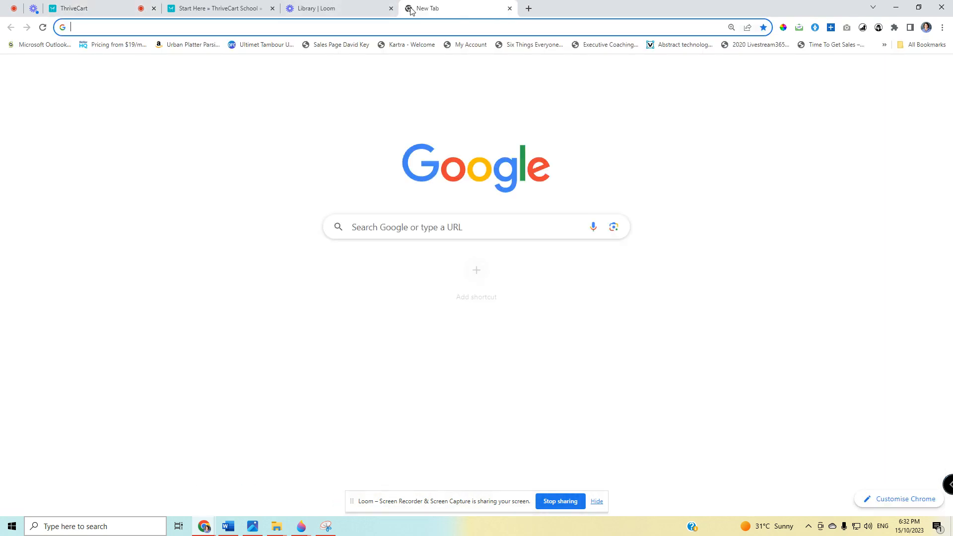
{"action": "type", "text": "youtube lime "}
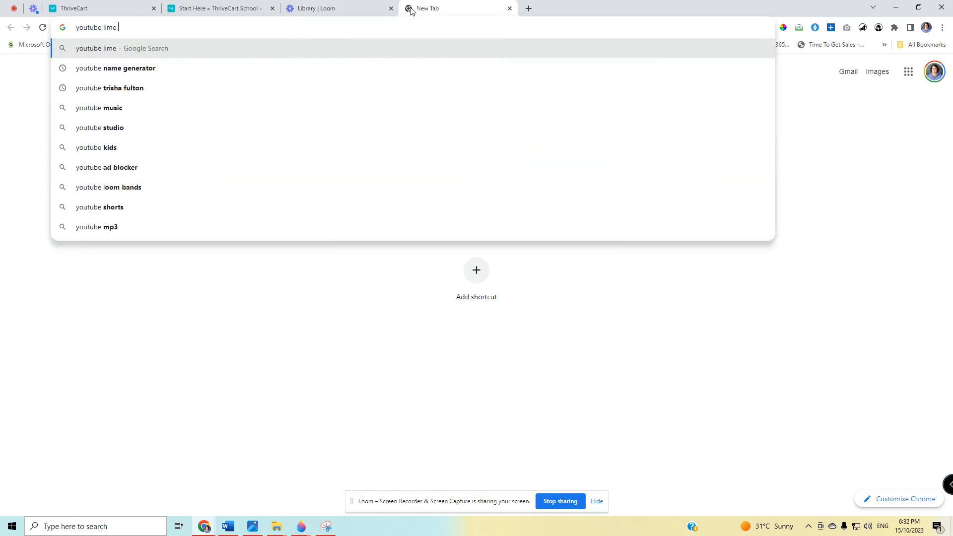
{"action": "type", "text": "cocktail recipe v"}
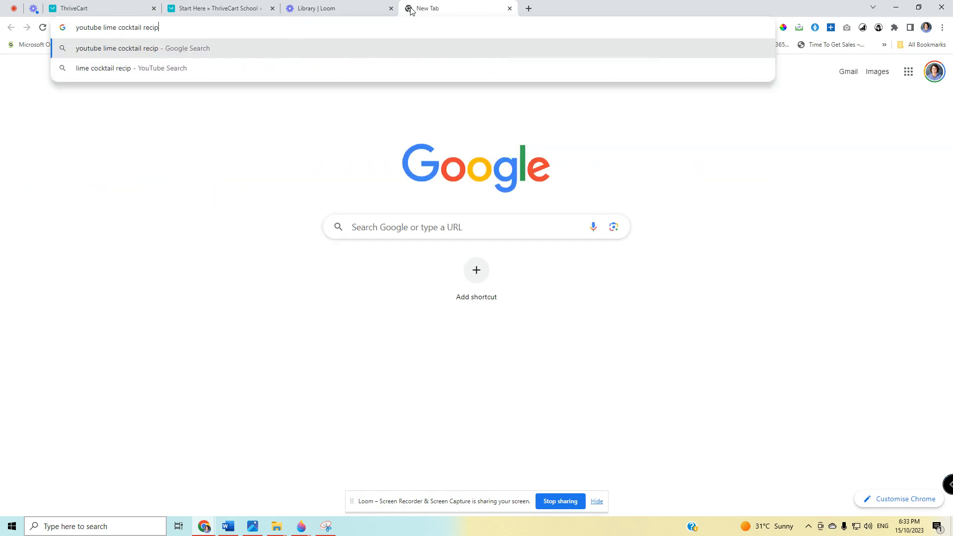
{"action": "type", "text": "ideo"}
{"action": "key", "text": "Return"}
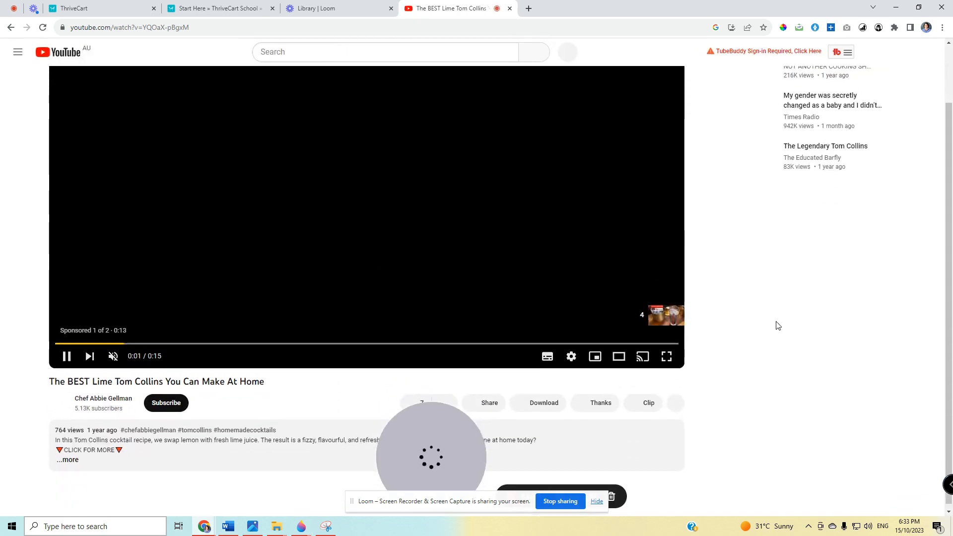
Copy the embed code of the Lime Tom Collins video from its YouTube sharing options.
{"action": "left_click", "coordinate": [491, 430]}
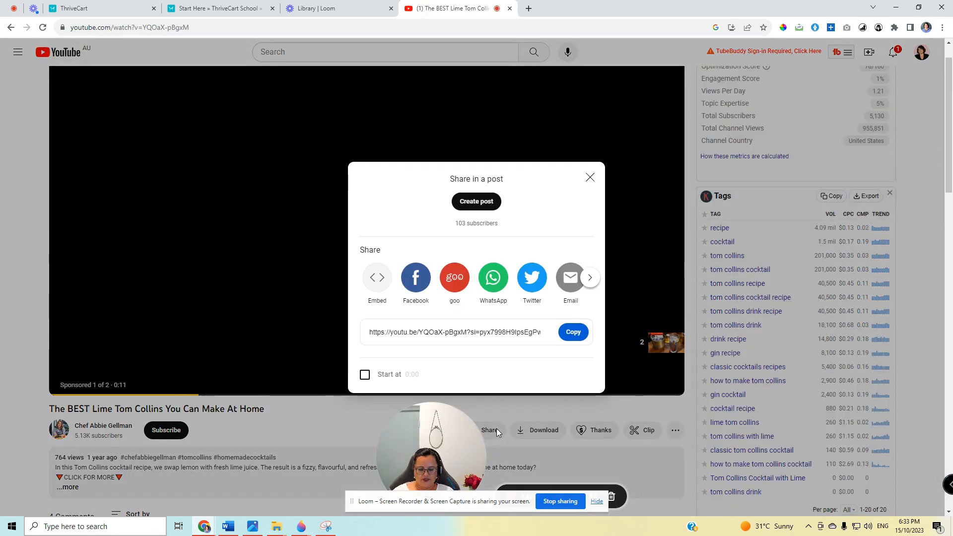
{"action": "left_click", "coordinate": [377, 277]}
{"action": "left_click", "coordinate": [666, 243]}
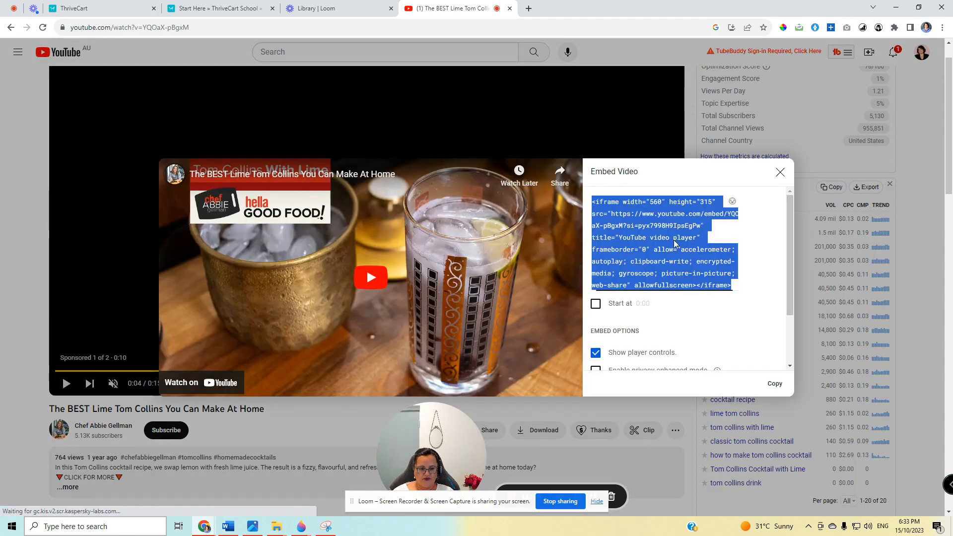
{"action": "right_click", "coordinate": [675, 241]}
{"action": "left_click", "coordinate": [693, 273]}
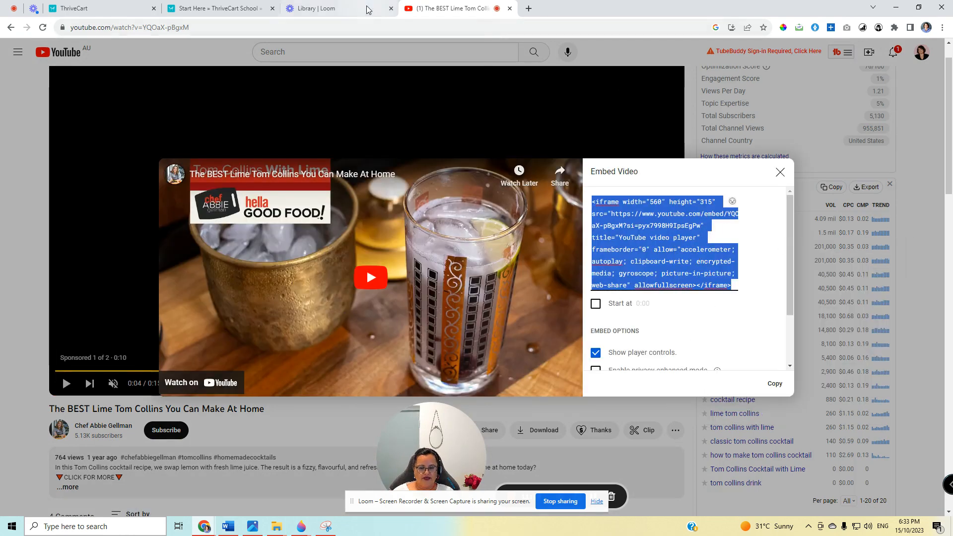
Return to the ThriveCart lesson editor and paste the copied YouTube embed code into the lesson's video element.
{"action": "left_click", "coordinate": [340, 7]}
{"action": "left_click", "coordinate": [213, 8]}
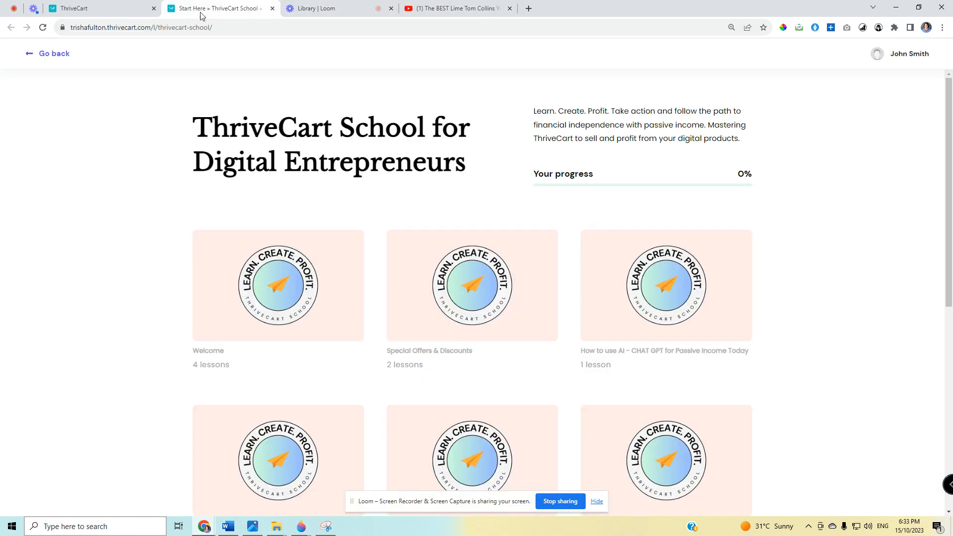
{"action": "left_click", "coordinate": [100, 6]}
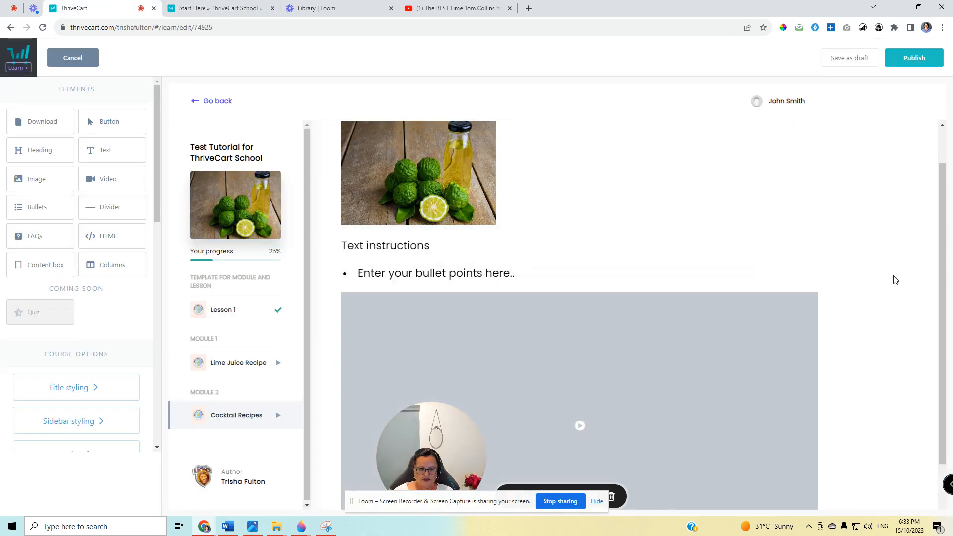
{"action": "scroll", "coordinate": [897, 281], "scroll_direction": "down", "scroll_amount": 1}
{"action": "scroll", "coordinate": [896, 280], "scroll_direction": "down", "scroll_amount": 3}
{"action": "left_click", "coordinate": [428, 310]}
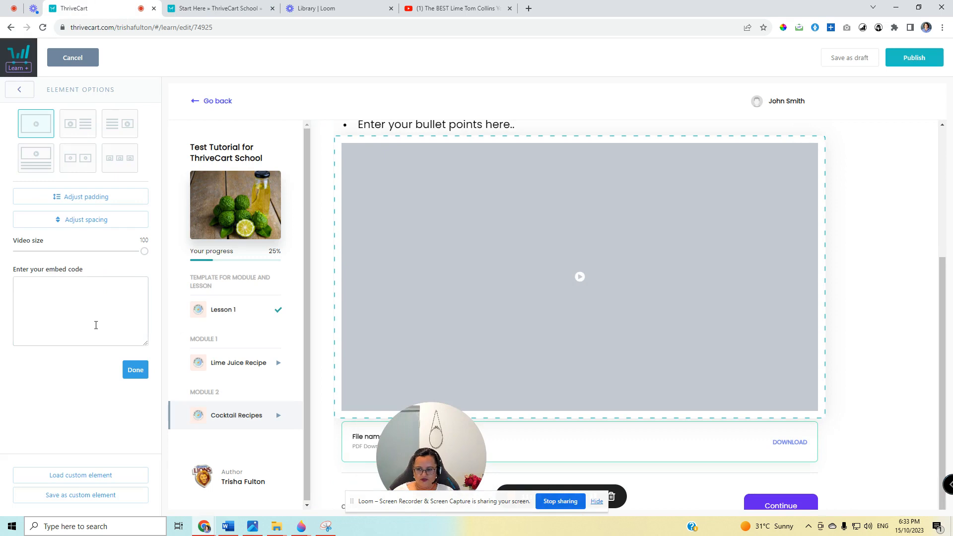
{"action": "right_click", "coordinate": [91, 309]}
{"action": "left_click", "coordinate": [114, 375]}
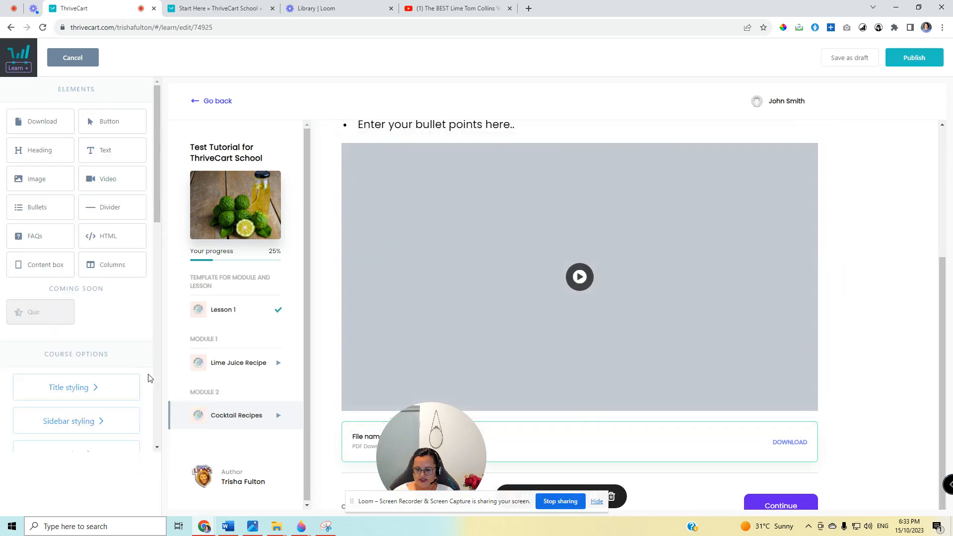
Publish the Cocktail Recipes lesson, then save the course and exit the course editor.
{"action": "left_click", "coordinate": [914, 57]}
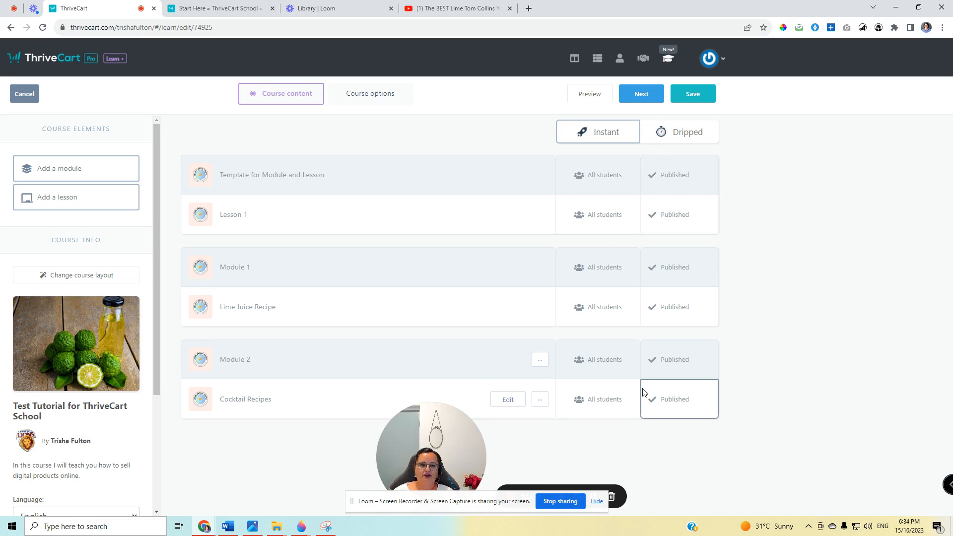
{"action": "left_click", "coordinate": [694, 97]}
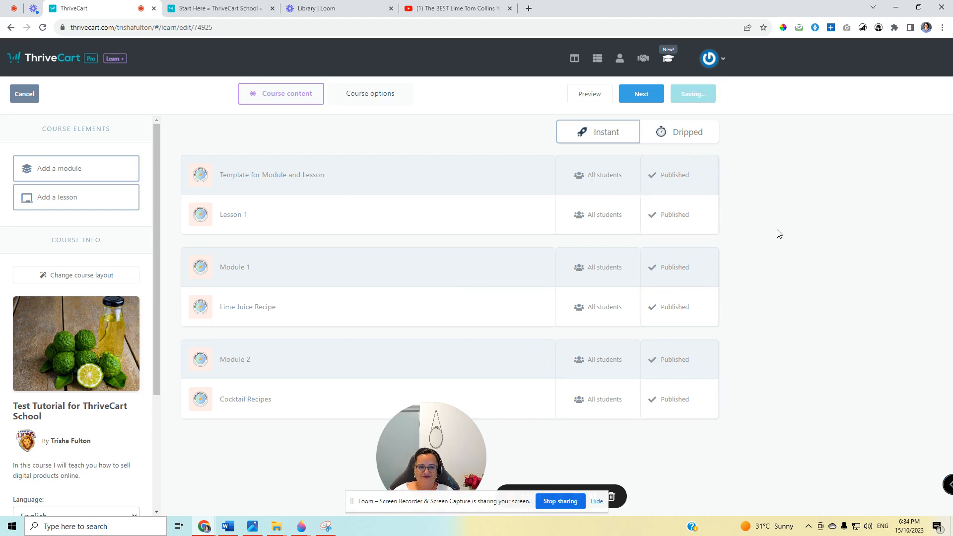
{"action": "left_click", "coordinate": [441, 208]}
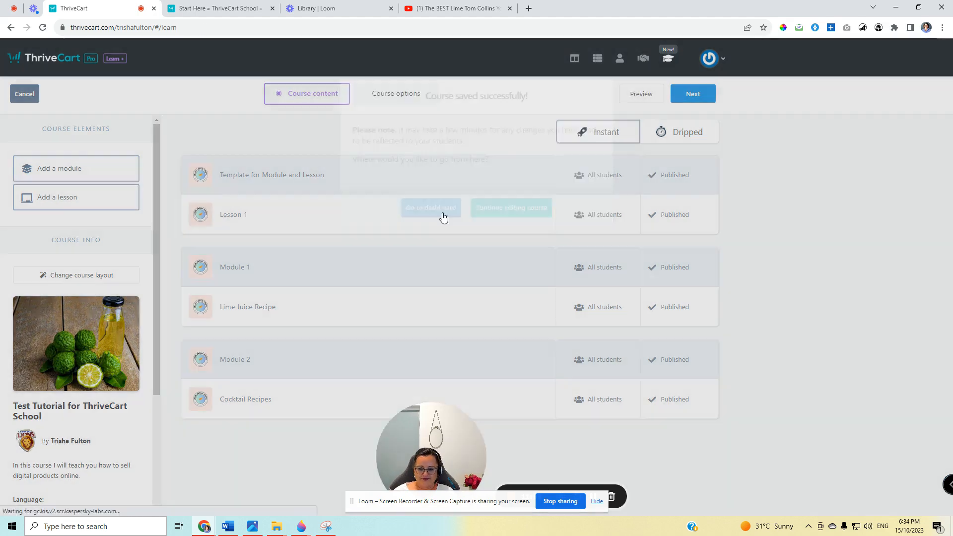